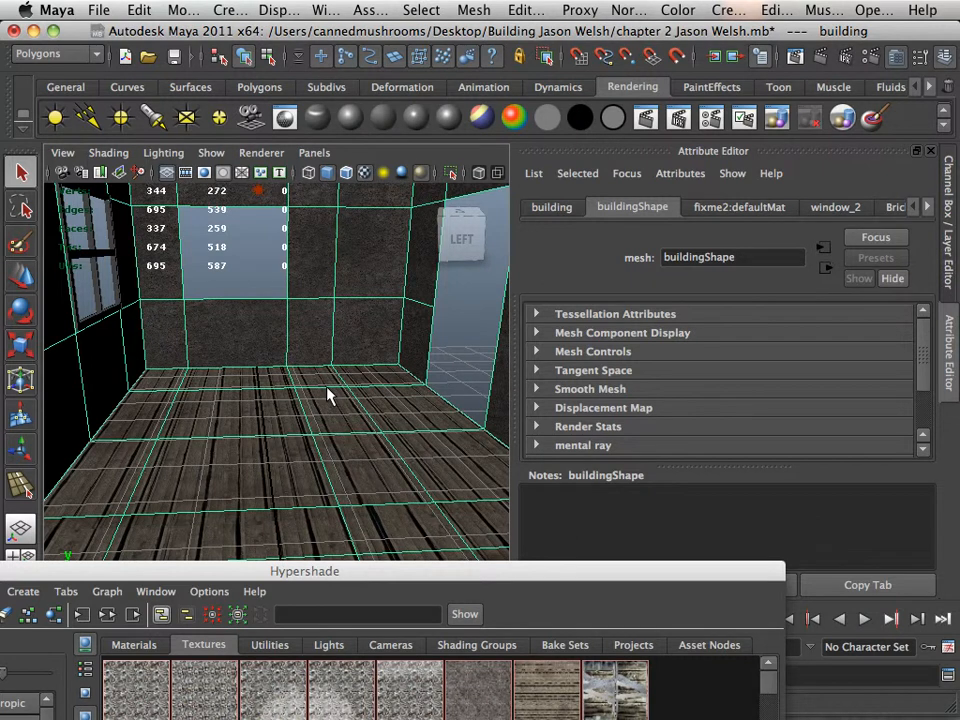
- Open the Outliner and the UV Texture Editor for the selected building mesh
scroll(330, 396, down, 3)
scroll(330, 396, up, 3)
alt+drag(330, 396, 127, 287)
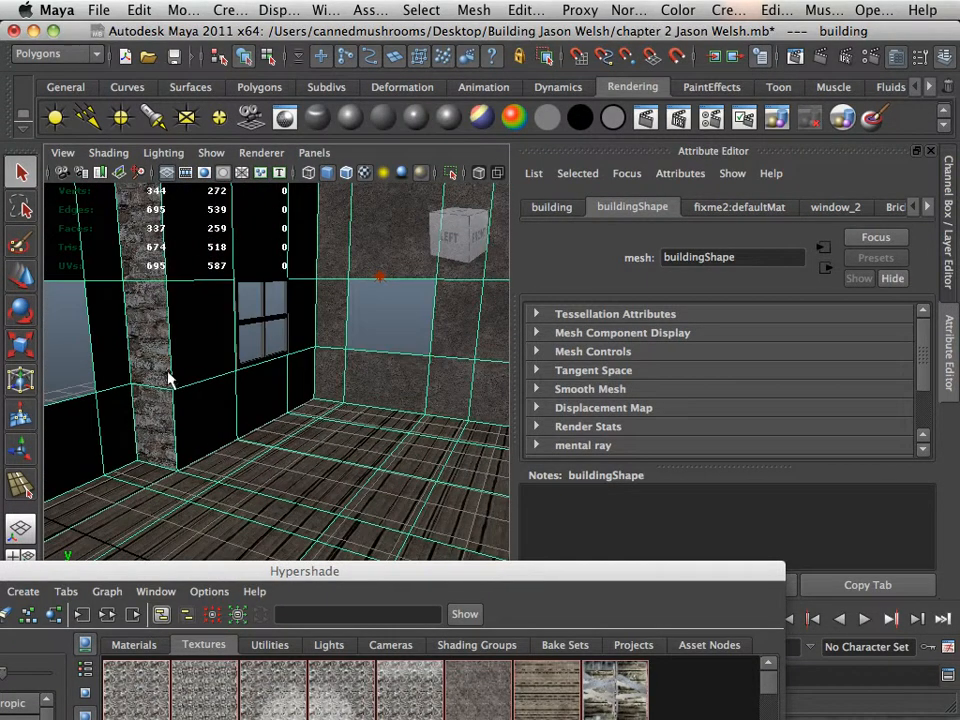
click(324, 11)
click(350, 159)
click(324, 11)
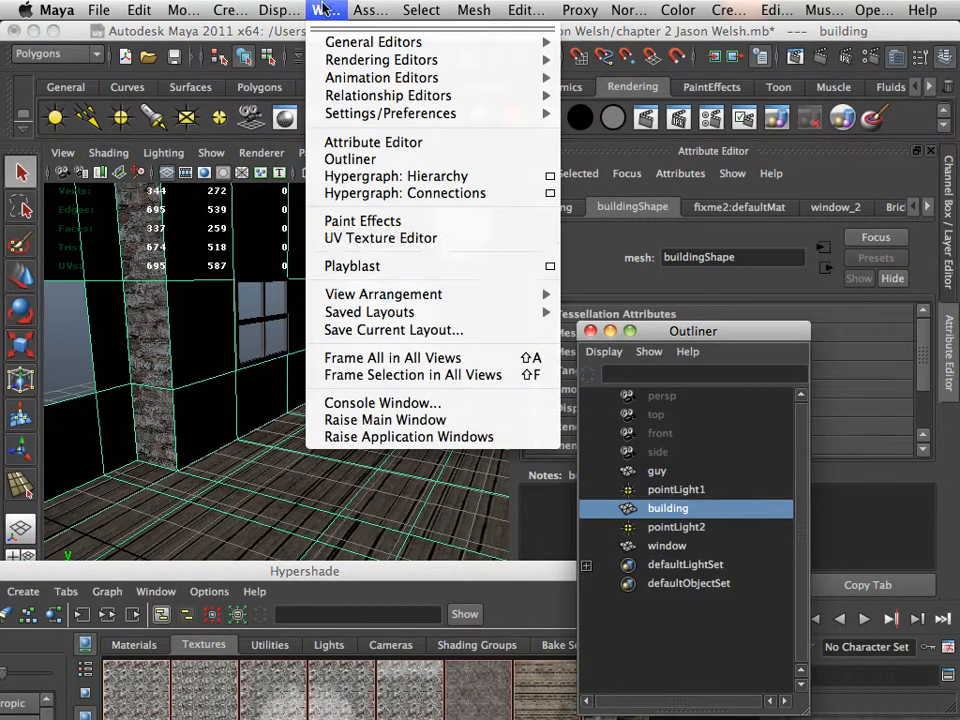
click(378, 238)
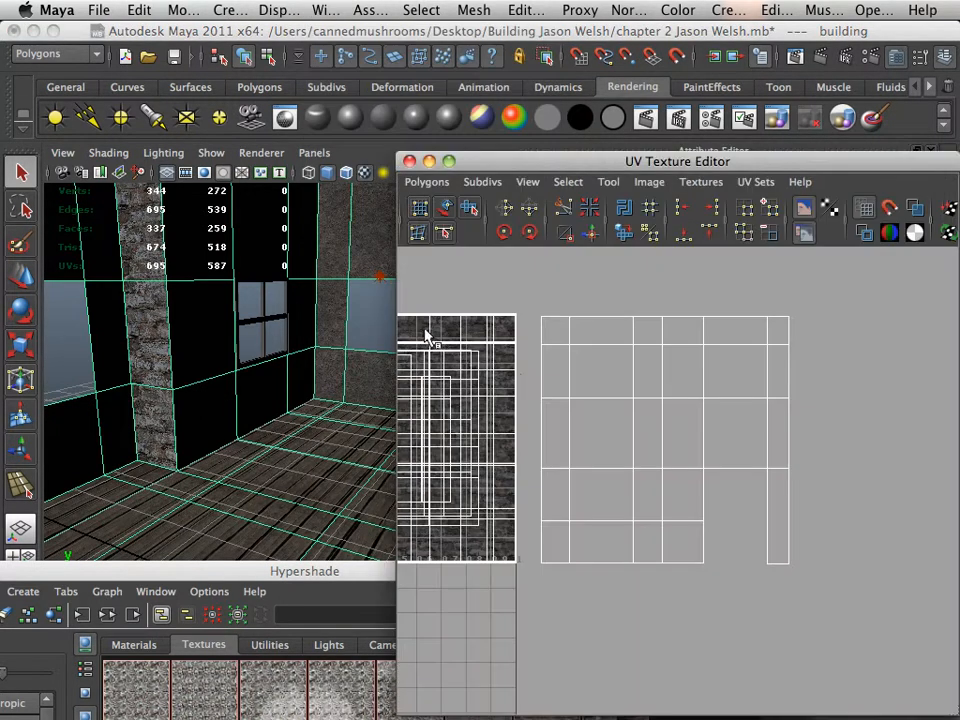
- Select all UVs of the shell to the right of the brick texture and move it horizontally onto the 0 to 1 texture square
alt+right_drag(604, 410, 519, 388)
alt+middle_drag(482, 378, 662, 377)
alt+right_drag(662, 377, 635, 371)
alt+middle_drag(615, 369, 546, 358)
alt+middle_drag(660, 398, 624, 388)
alt+right_drag(624, 388, 713, 339)
right_click(646, 341)
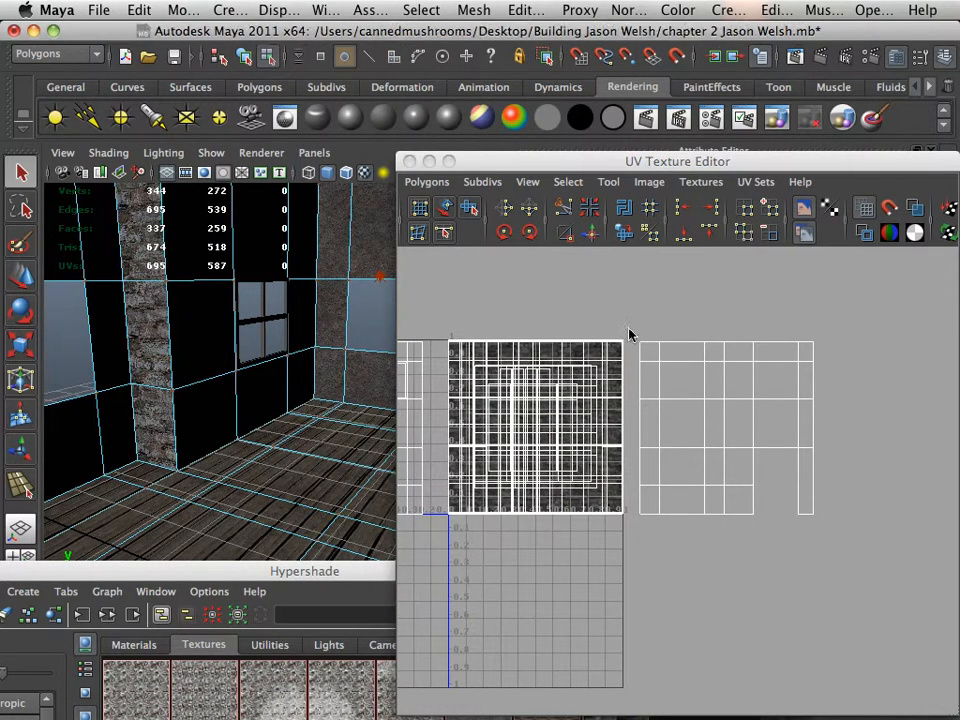
drag(632, 330, 850, 570)
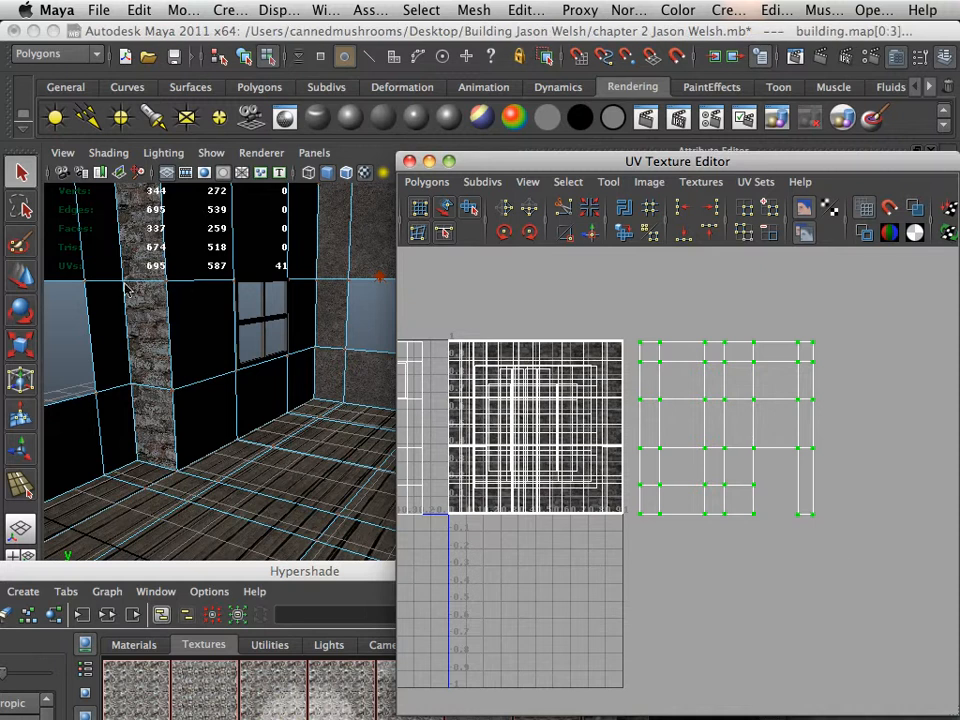
click(29, 284)
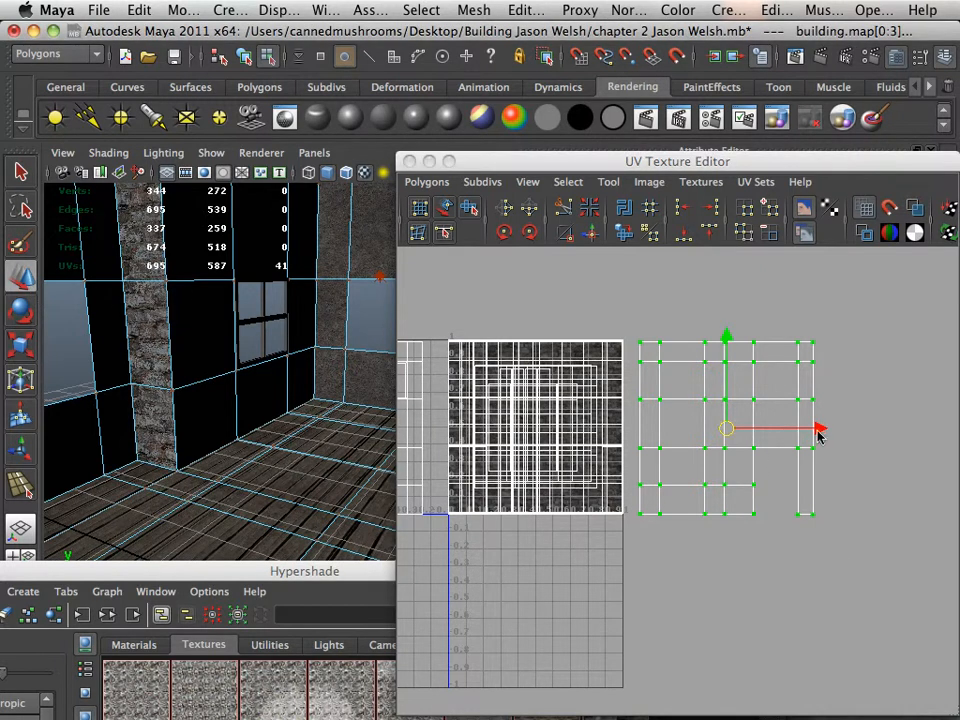
drag(818, 432, 628, 424)
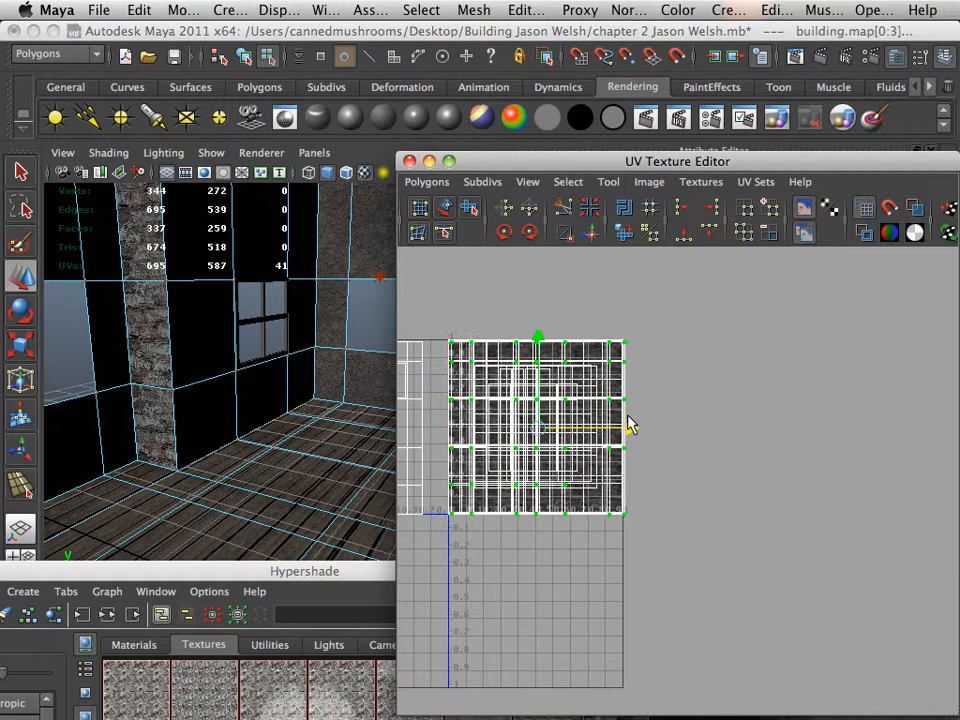
- Select all UVs of the shell to the left of the texture square and move it horizontally onto the brick texture
scroll(574, 407, up, 3)
alt+middle_drag(582, 425, 804, 555)
drag(742, 520, 741, 521)
alt+middle_drag(550, 503, 788, 475)
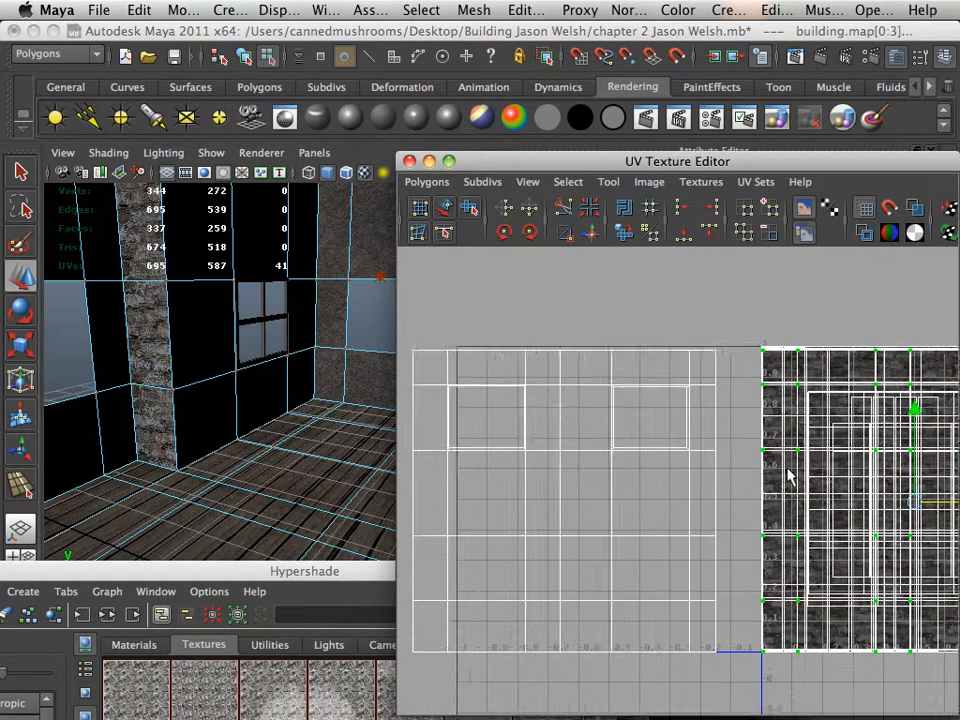
alt+right_drag(788, 475, 570, 425)
drag(469, 378, 645, 618)
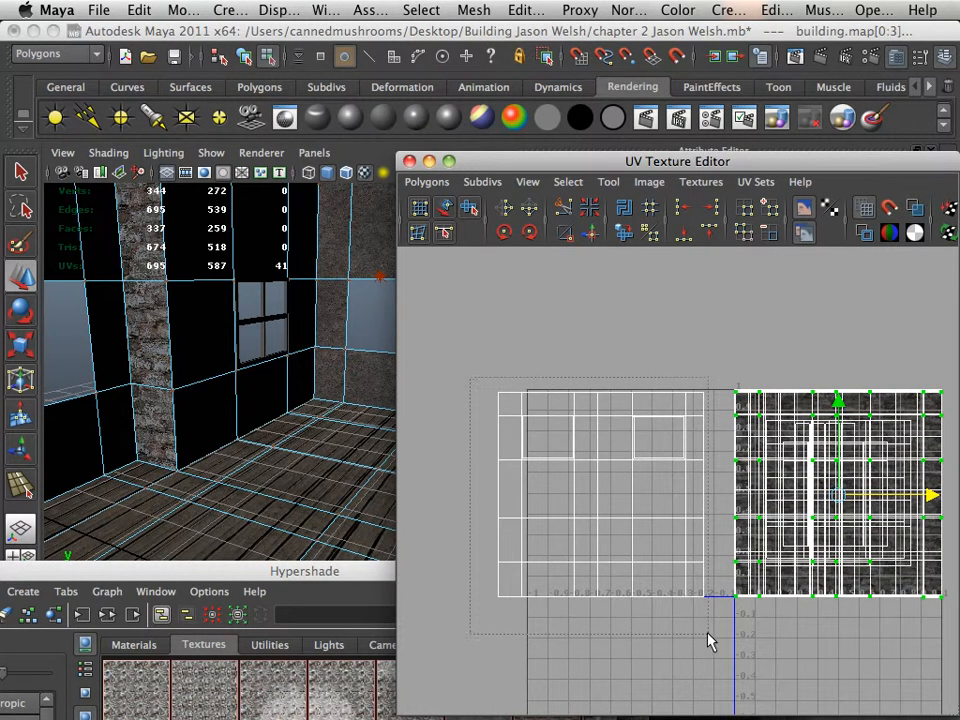
drag(708, 640, 741, 600)
drag(690, 497, 933, 509)
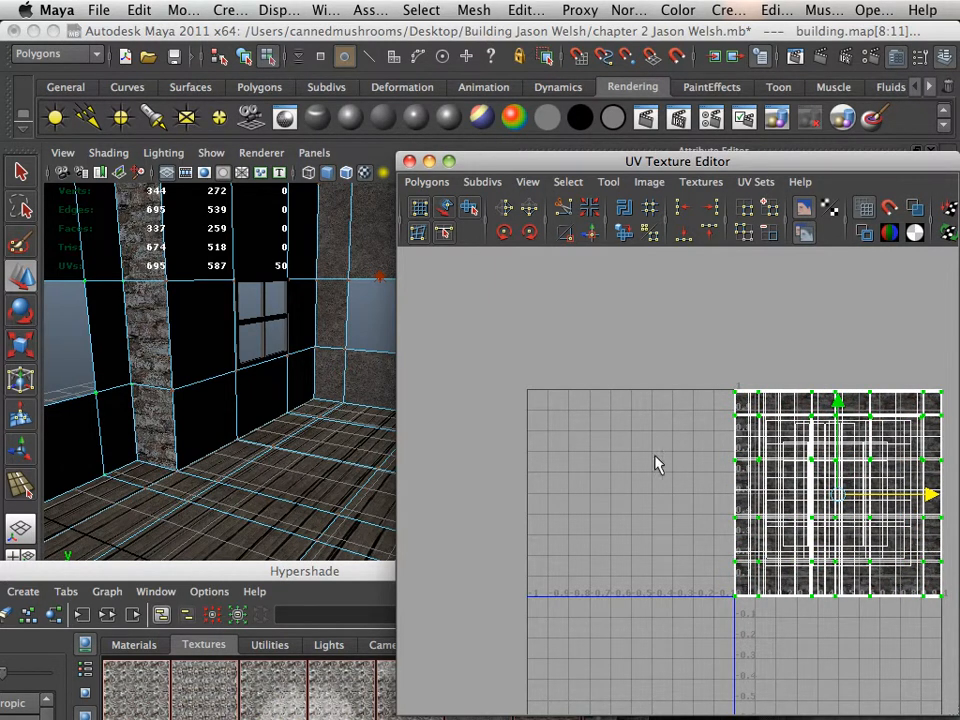
alt+middle_drag(690, 497, 501, 471)
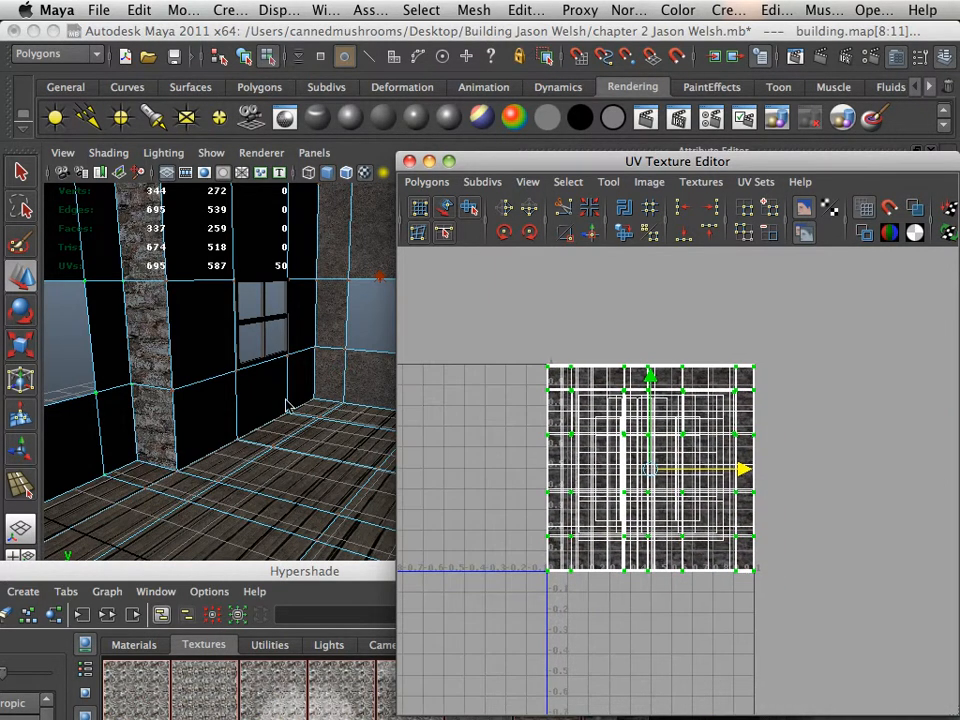
- Examine the brick texture on the building's outer and inner walls around the window openings
key(f)
alt+drag(287, 407, 242, 416)
alt+right_drag(242, 416, 302, 418)
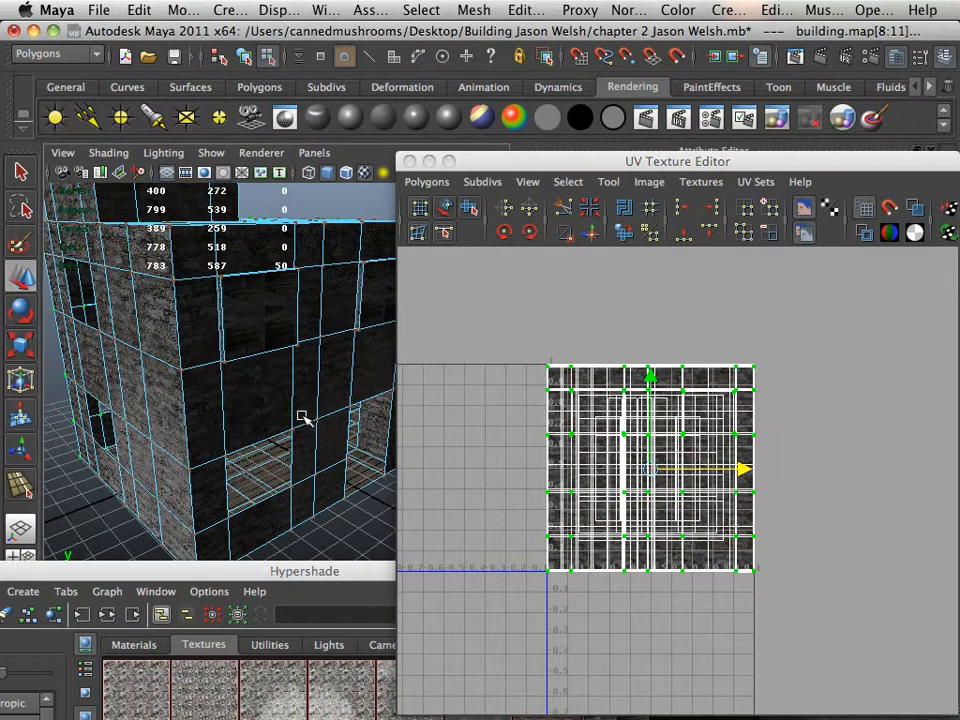
alt+drag(302, 418, 189, 388)
alt+right_drag(189, 388, 281, 394)
alt+middle_drag(281, 394, 236, 414)
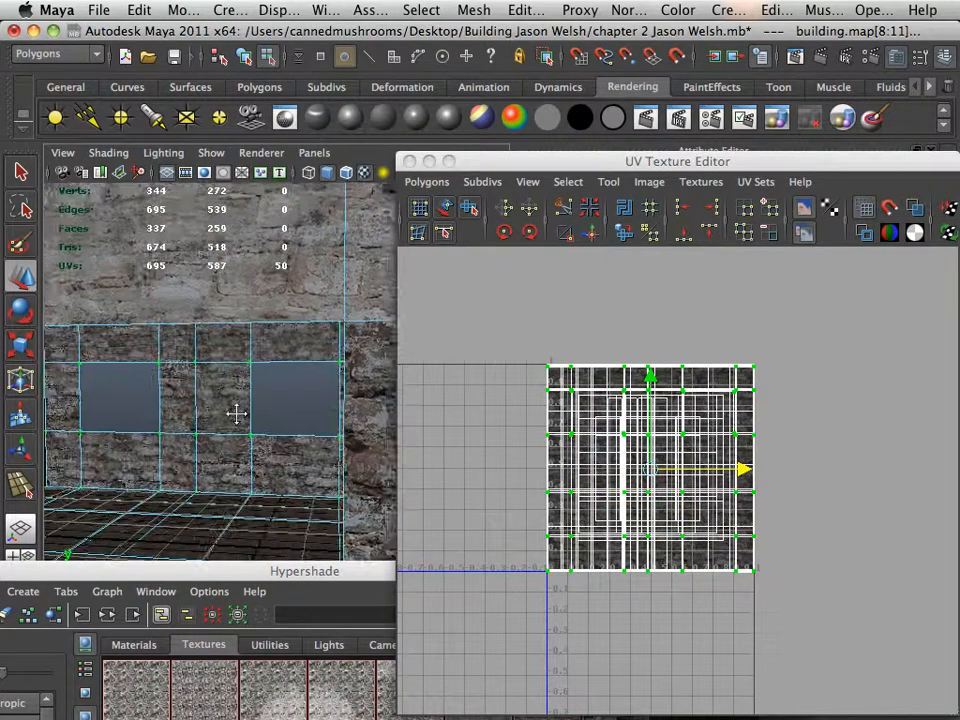
alt+drag(236, 414, 284, 424)
alt+right_drag(284, 424, 226, 396)
alt+middle_drag(226, 396, 168, 357)
alt+drag(168, 357, 319, 423)
- Move the UV Texture Editor window clear of the perspective view and return the building to object mode
drag(522, 170, 673, 321)
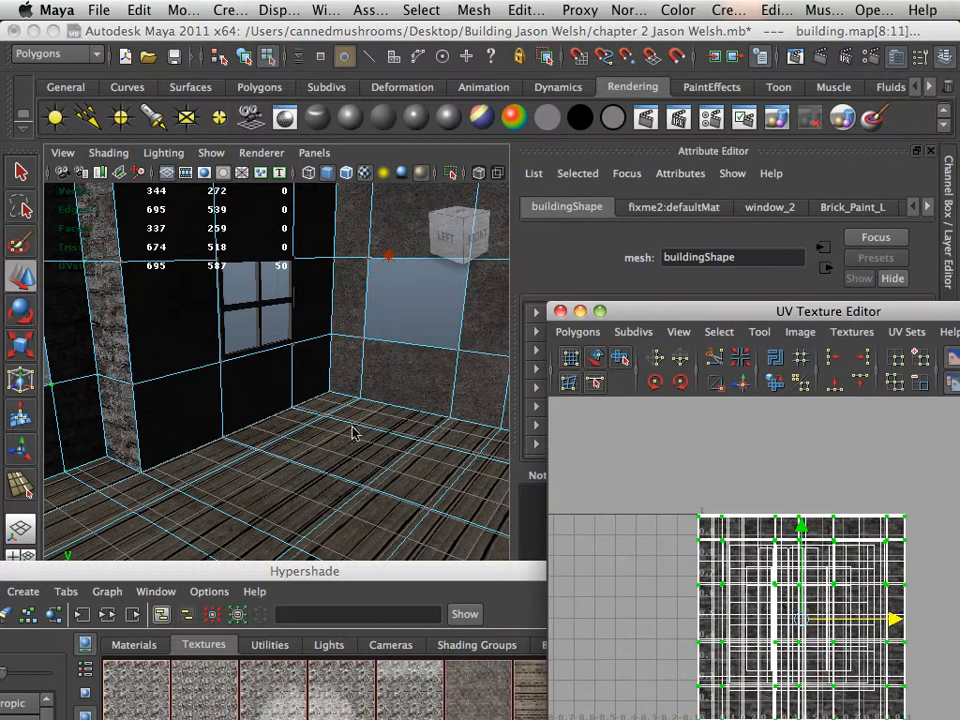
alt+drag(332, 440, 382, 430)
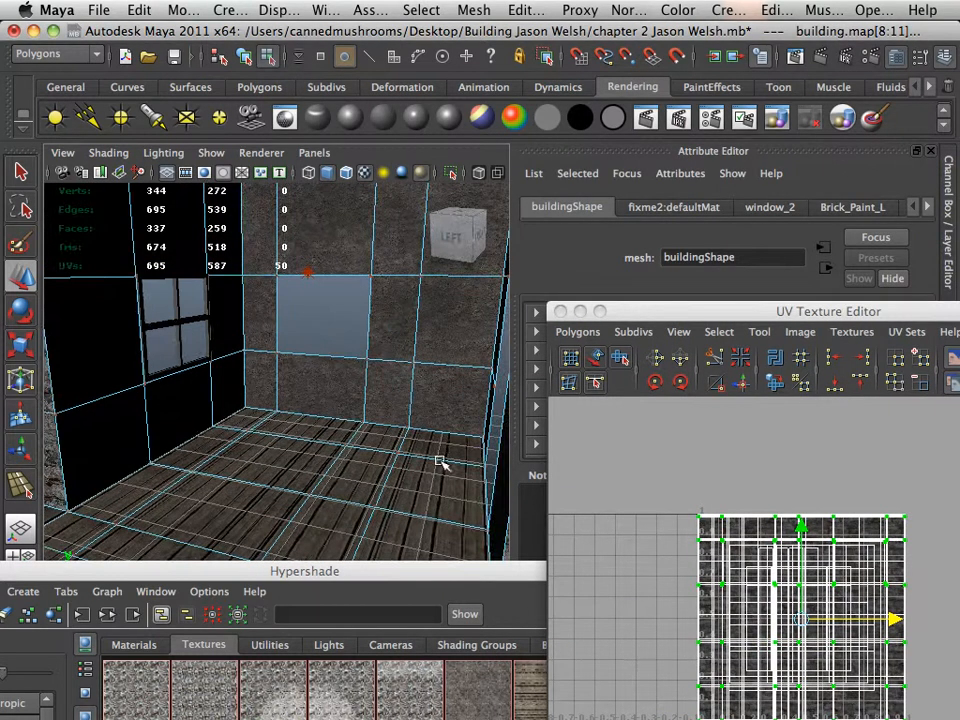
alt+middle_drag(716, 590, 735, 518)
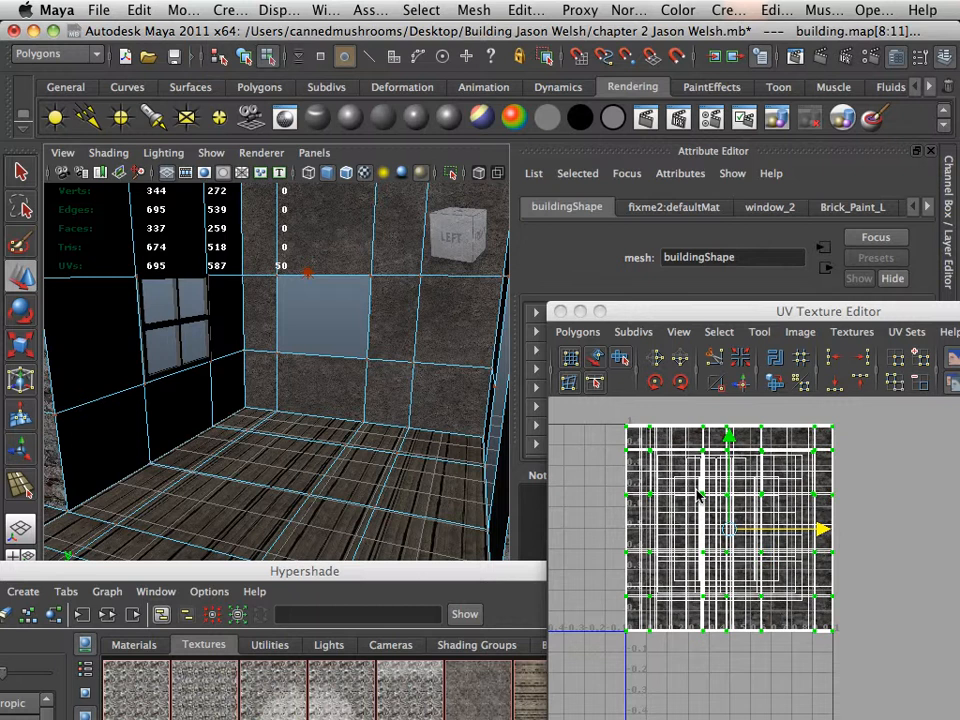
scroll(382, 453, down, 1)
scroll(381, 453, up, 2)
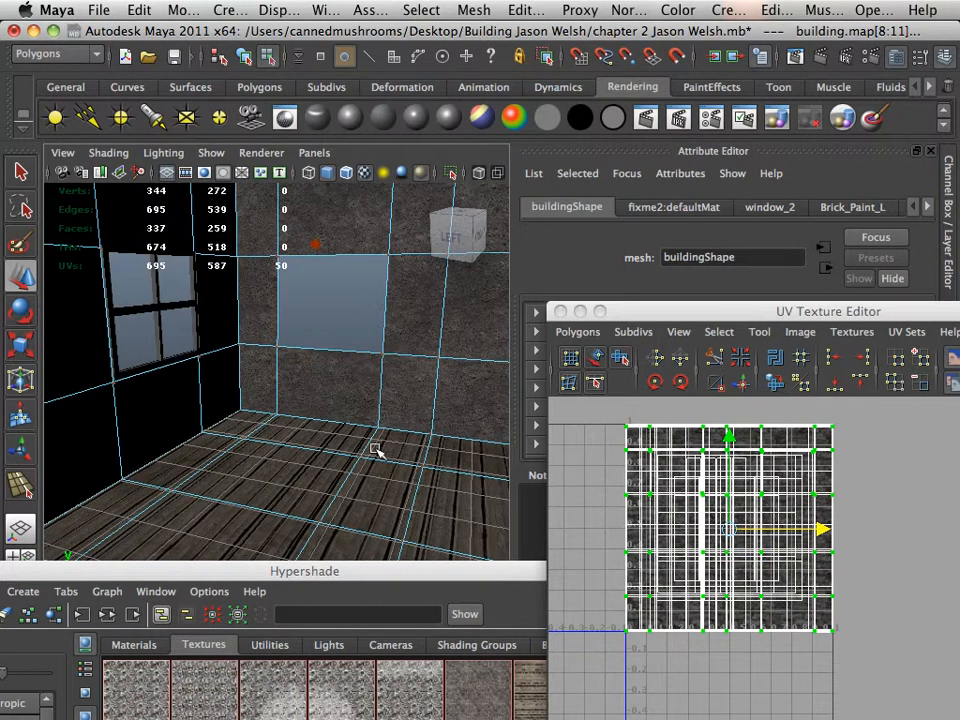
alt+middle_drag(354, 446, 414, 515)
alt+right_drag(414, 515, 437, 349)
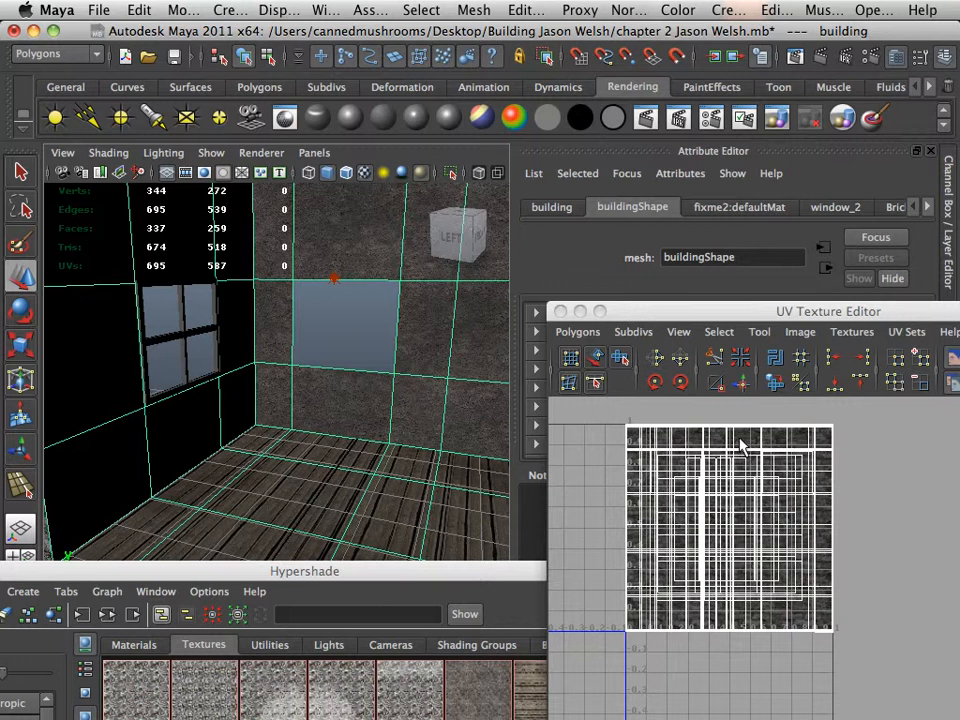
click(857, 428)
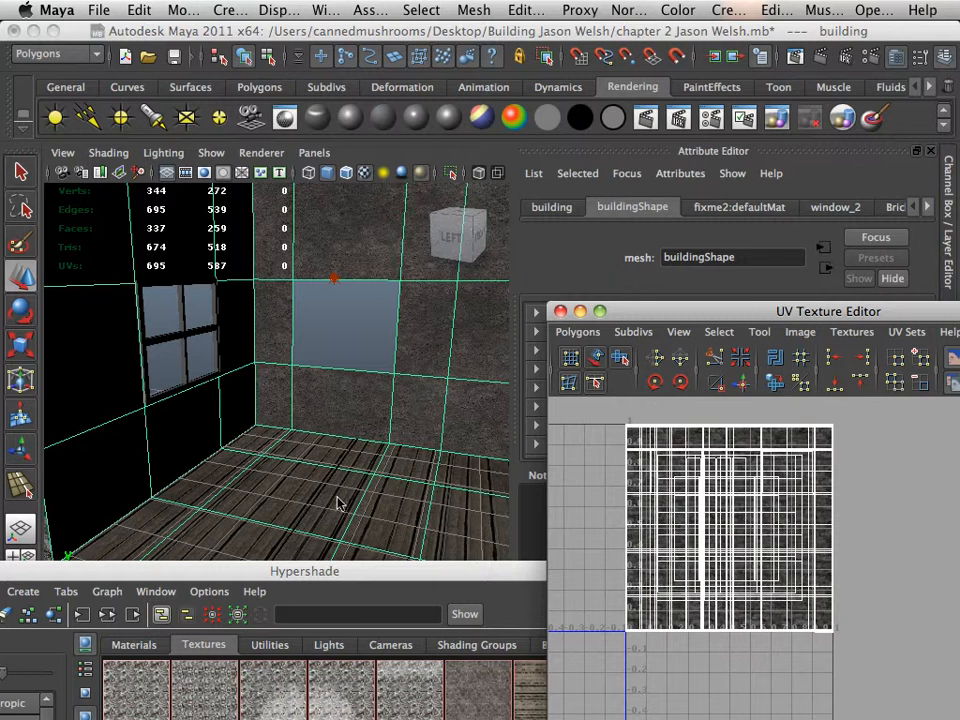
- Examine the scale and match of the textures on the interior walls and corners
alt+drag(366, 500, 164, 462)
alt+right_drag(164, 462, 277, 485)
alt+drag(221, 456, 296, 448)
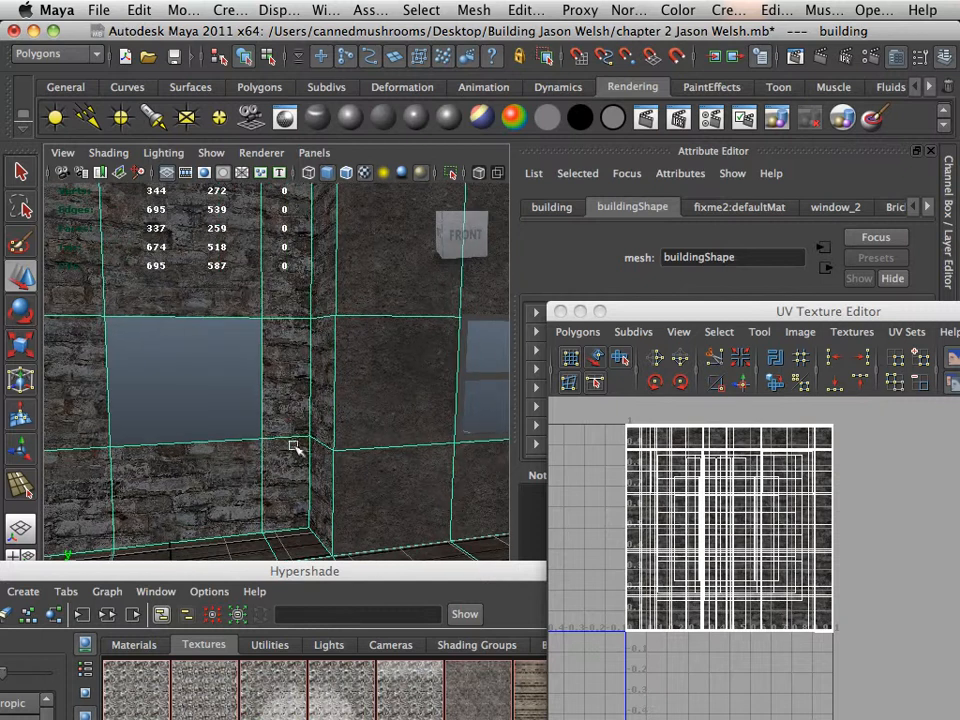
alt+drag(193, 437, 127, 400)
alt+right_drag(127, 400, 349, 448)
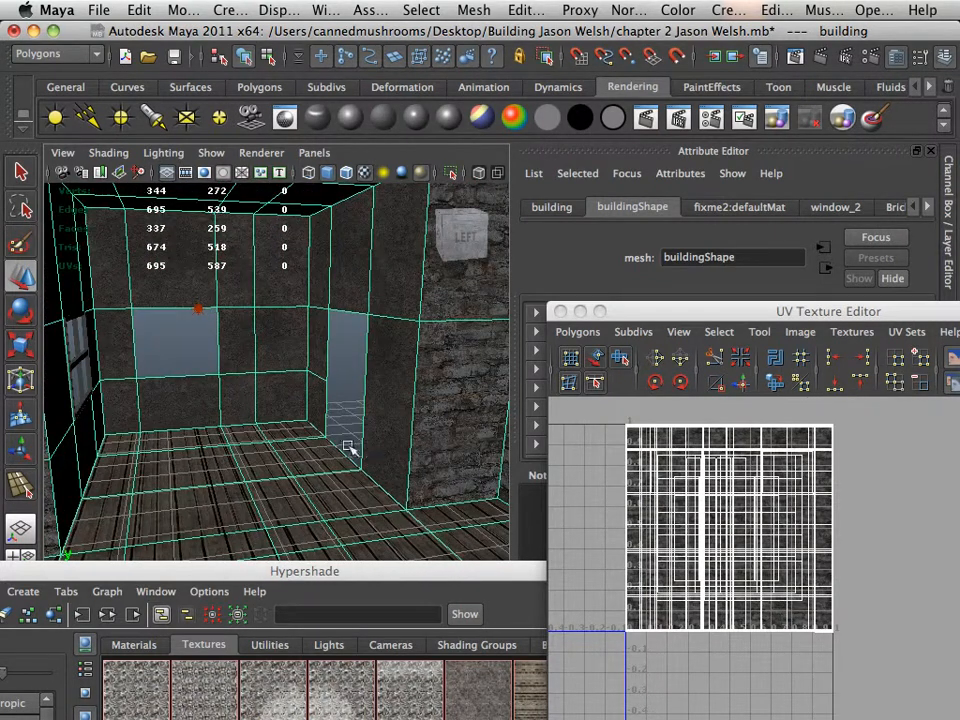
alt+drag(349, 448, 244, 422)
alt+drag(318, 432, 129, 439)
alt+middle_drag(284, 448, 374, 484)
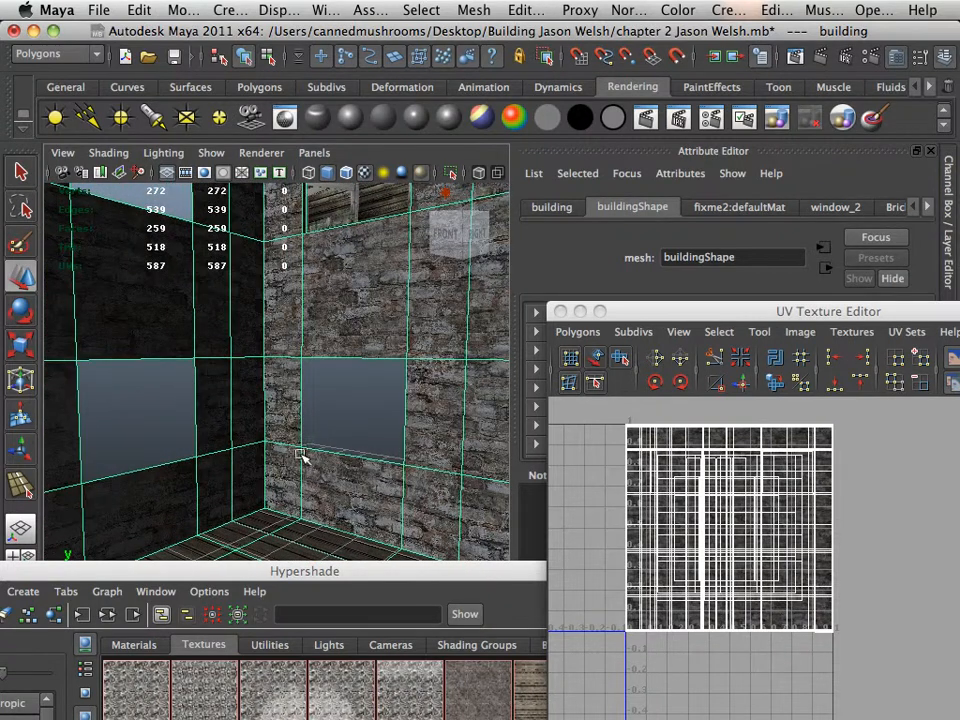
alt+drag(300, 455, 278, 446)
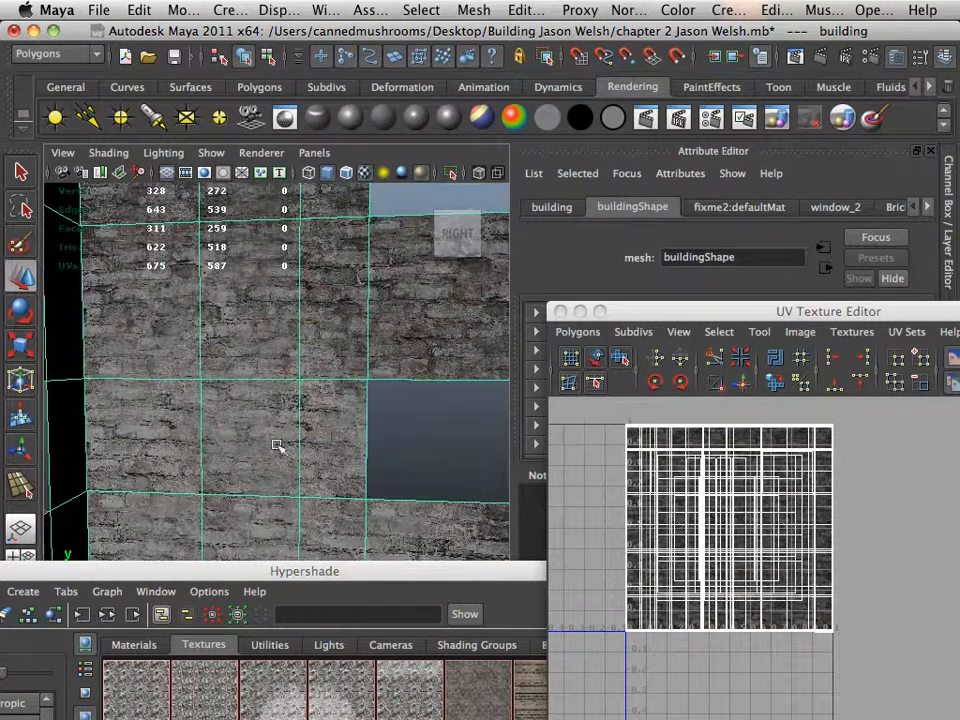
alt+middle_drag(277, 446, 285, 493)
- Examine the texture scale on the building's exterior, including the flat roof and the brick facade around the boarded windows
alt+drag(292, 458, 330, 432)
alt+right_drag(336, 435, 190, 396)
alt+drag(190, 396, 362, 424)
alt+drag(249, 396, 251, 390)
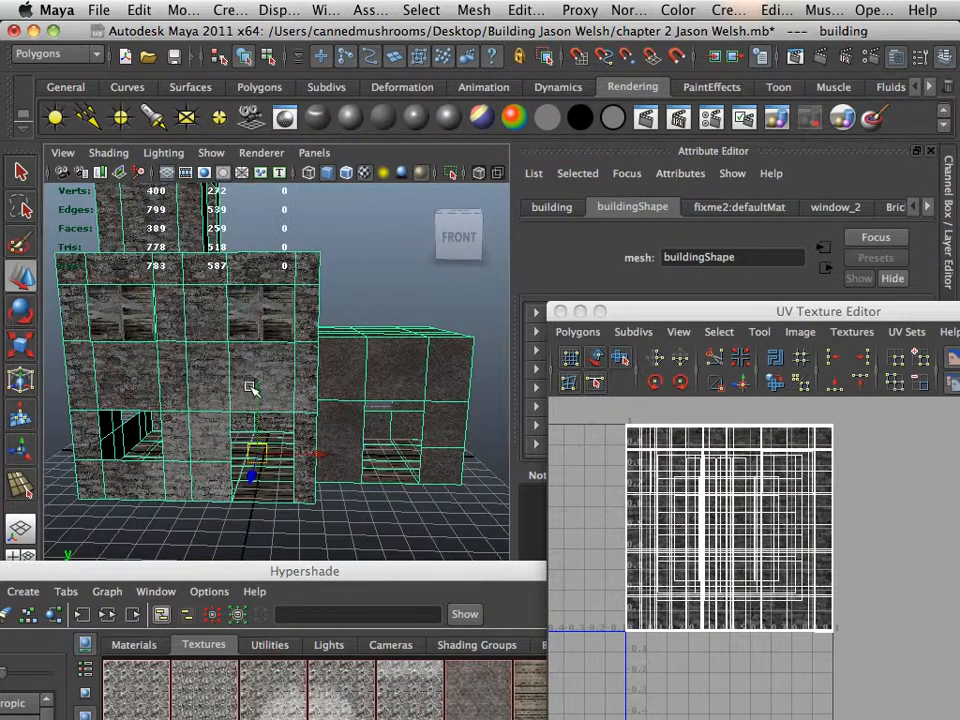
alt+right_drag(251, 390, 324, 431)
alt+middle_drag(318, 380, 345, 505)
alt+drag(282, 417, 155, 443)
alt+drag(178, 396, 184, 435)
alt+right_drag(184, 437, 243, 483)
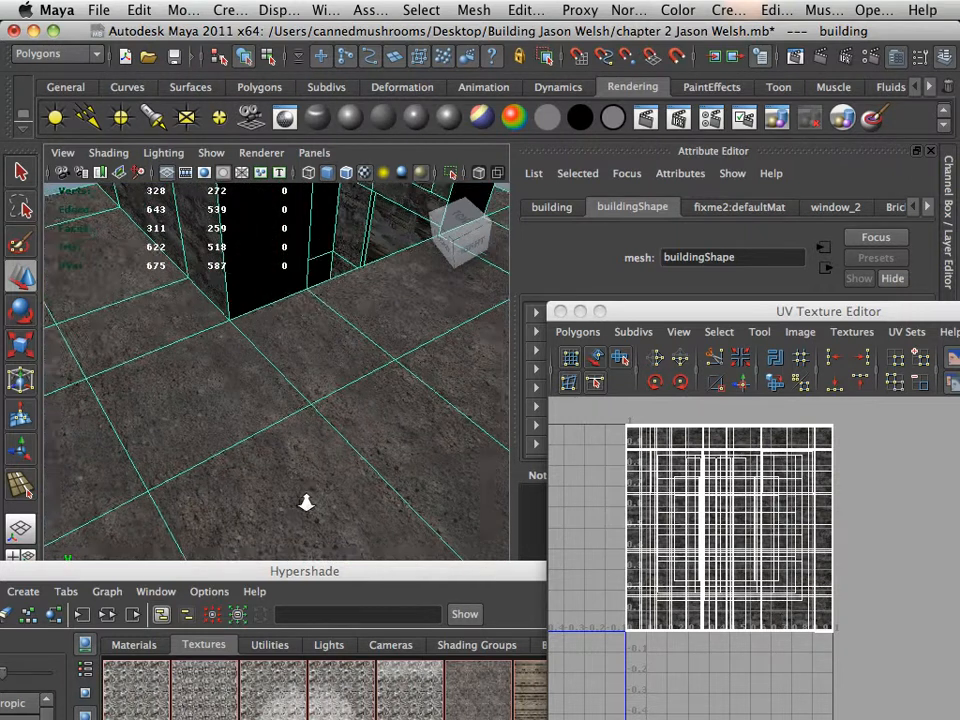
alt+drag(311, 417, 364, 412)
alt+right_drag(362, 412, 302, 411)
alt+drag(302, 413, 390, 441)
alt+right_drag(294, 437, 372, 437)
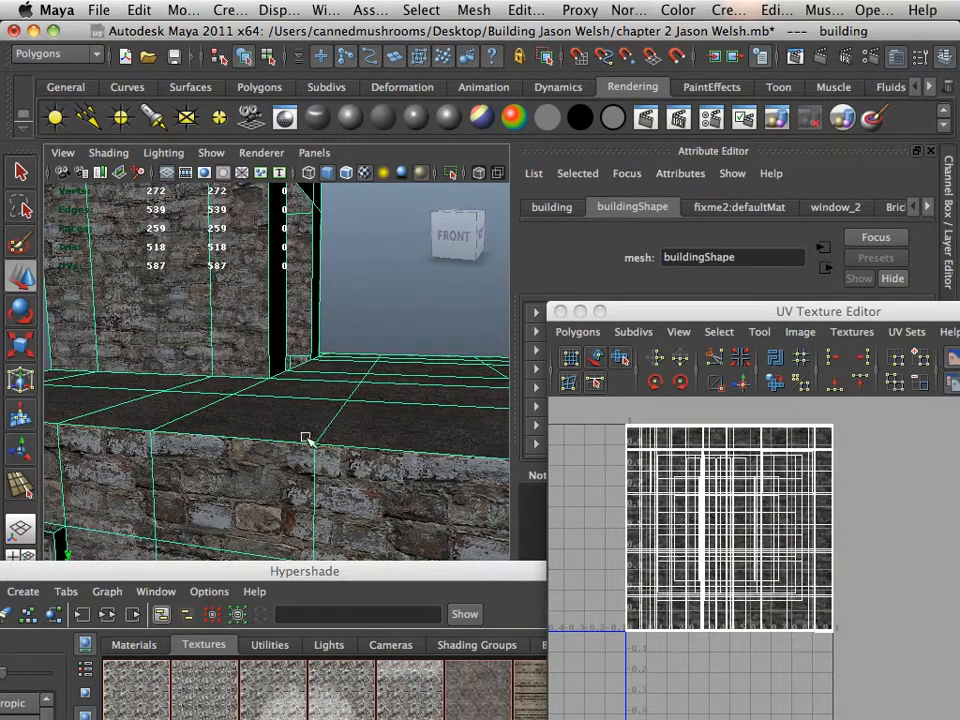
alt+middle_drag(306, 438, 333, 354)
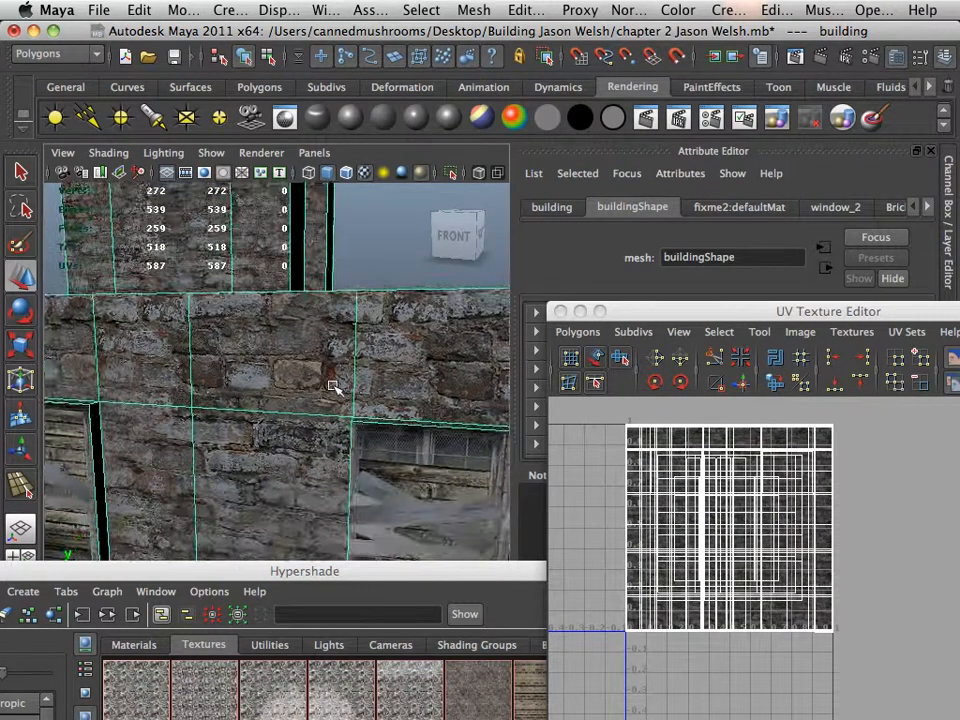
alt+right_drag(333, 387, 239, 388)
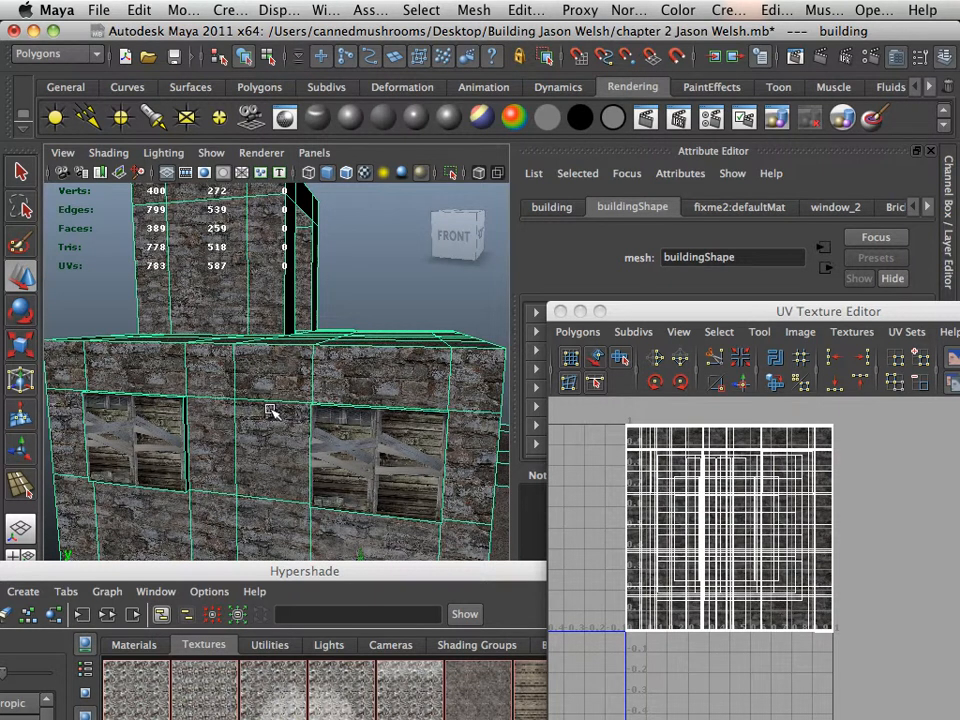
key(a)
alt+middle_drag(279, 467, 281, 432)
alt+right_drag(284, 436, 447, 488)
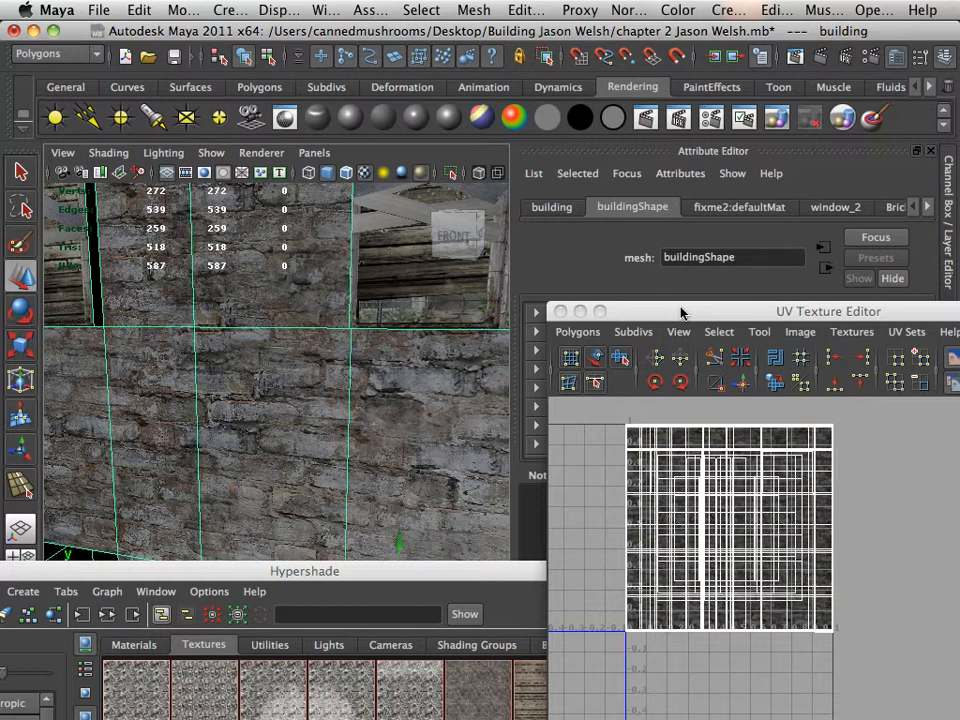
- Switch to Finder and open the Bonus folder inside Texture Render and Lights
drag(680, 313, 617, 468)
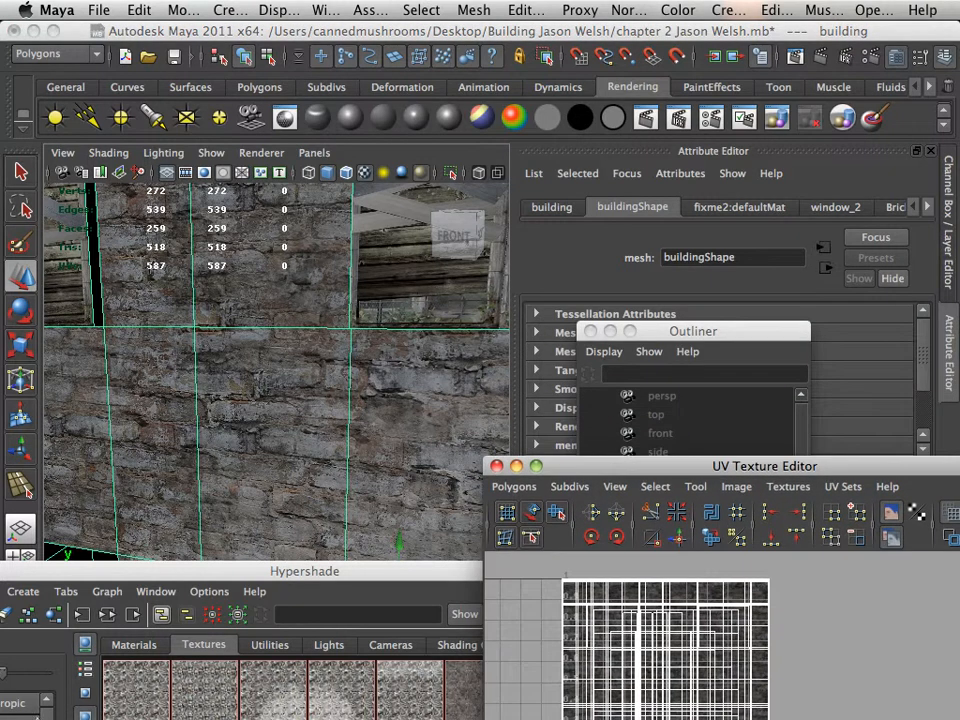
click(28, 708)
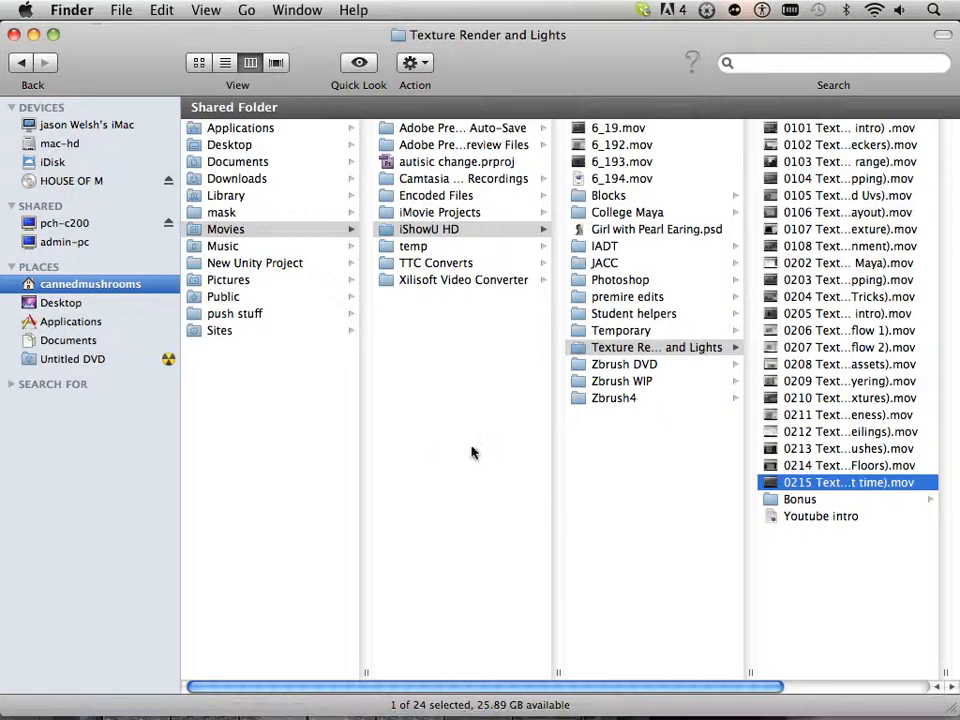
drag(645, 78, 399, 74)
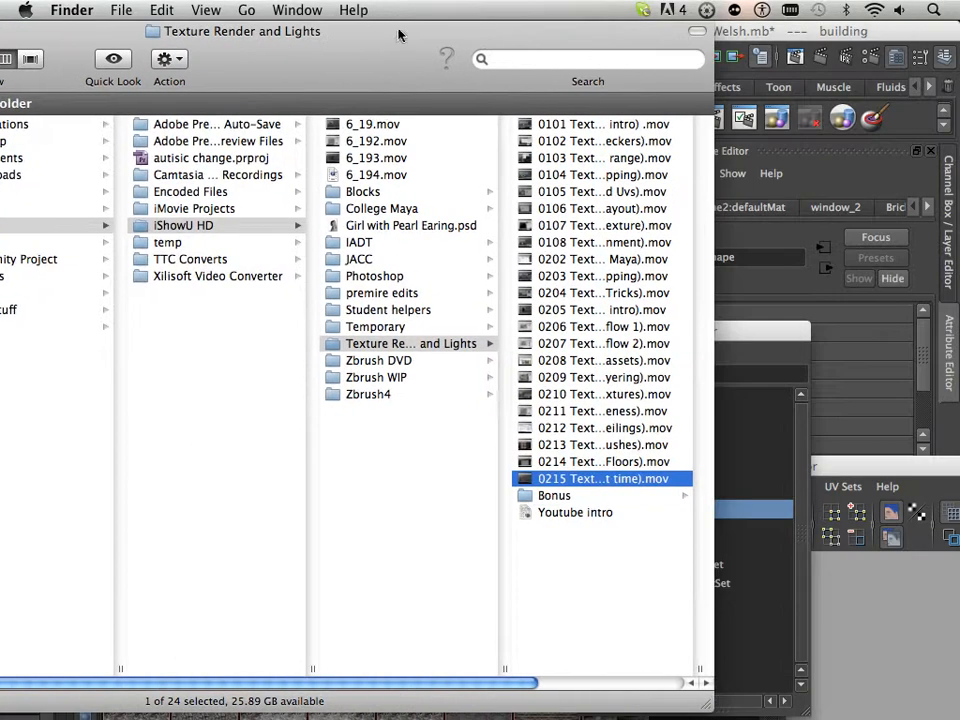
click(559, 499)
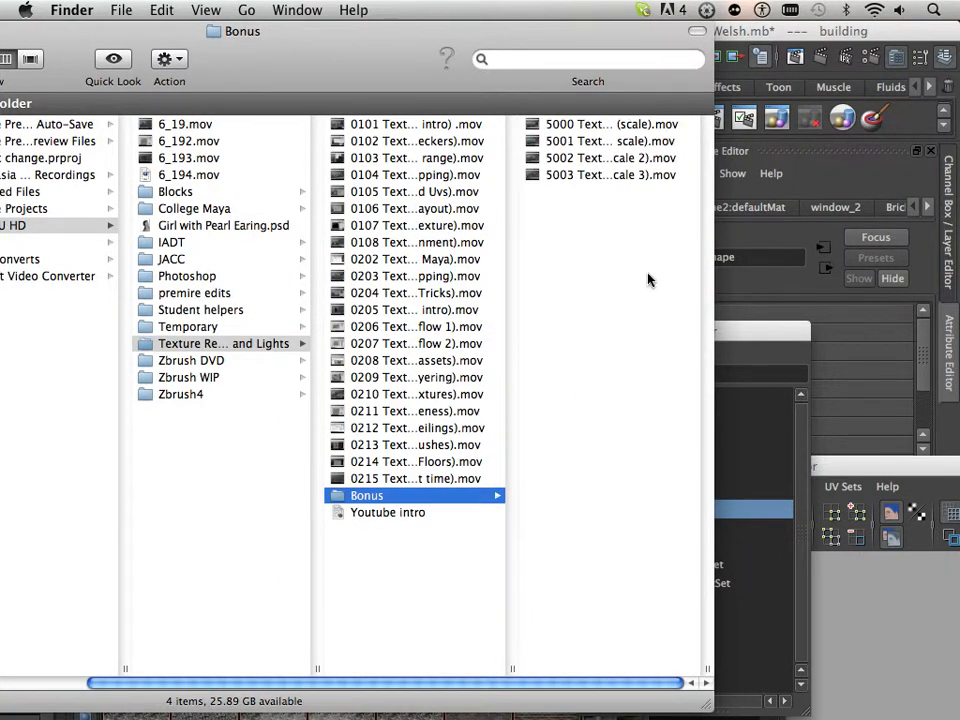
- Select all four texture scale movies in the Bonus folder, 5000 through 5003
drag(619, 208, 574, 127)
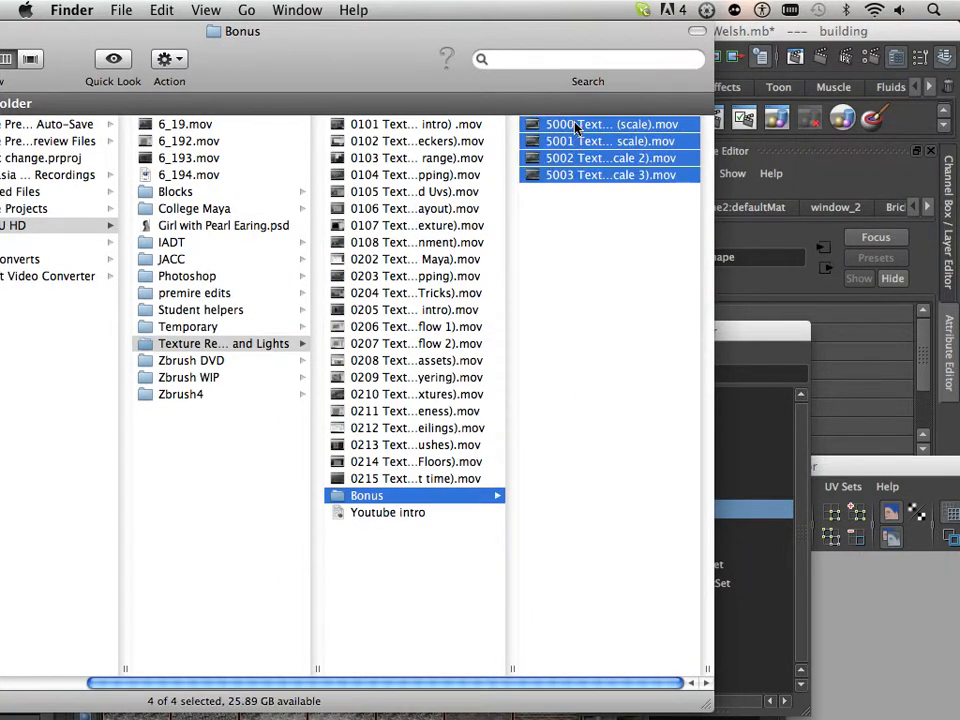
click(586, 238)
drag(641, 251, 553, 111)
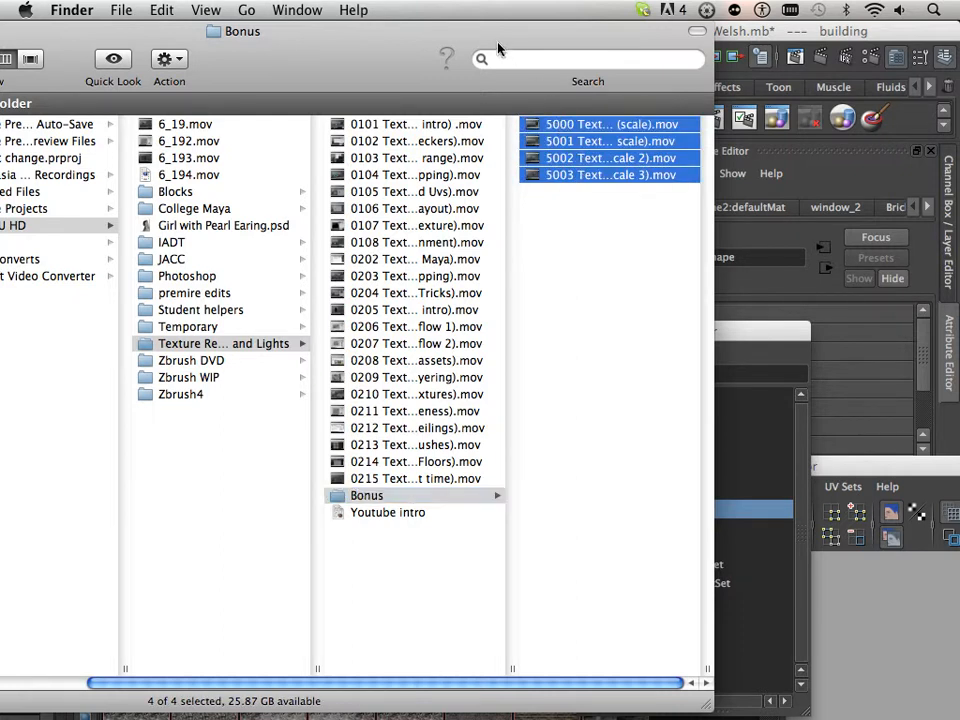
- Move the Finder window out of the way, switch back to Maya and examine the textured building's exterior from several sides
drag(498, 47, 670, 491)
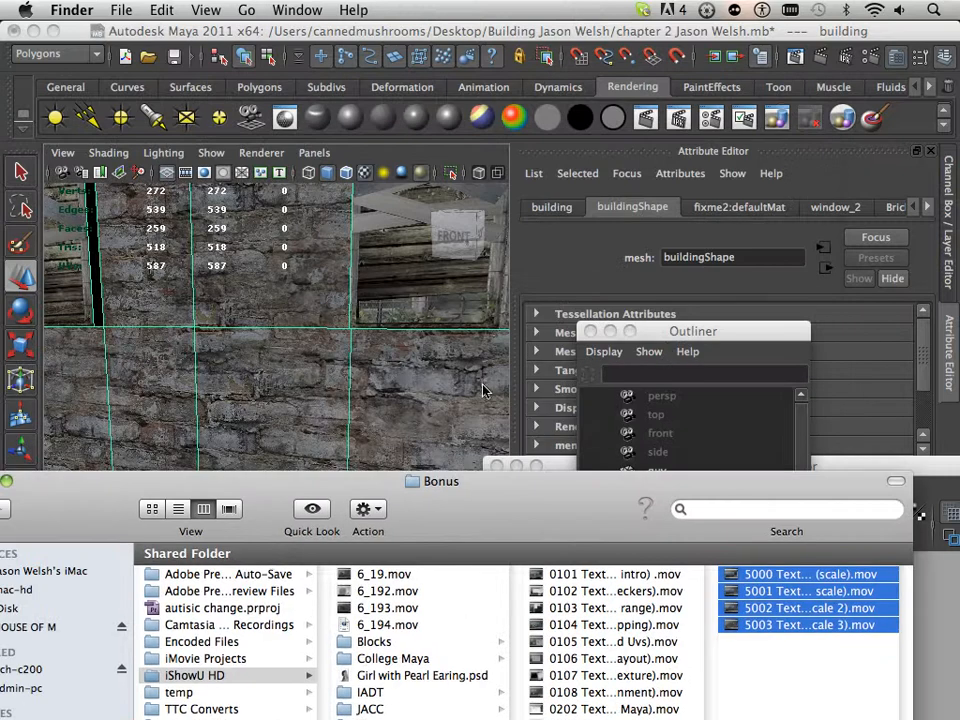
scroll(483, 390, down, 10)
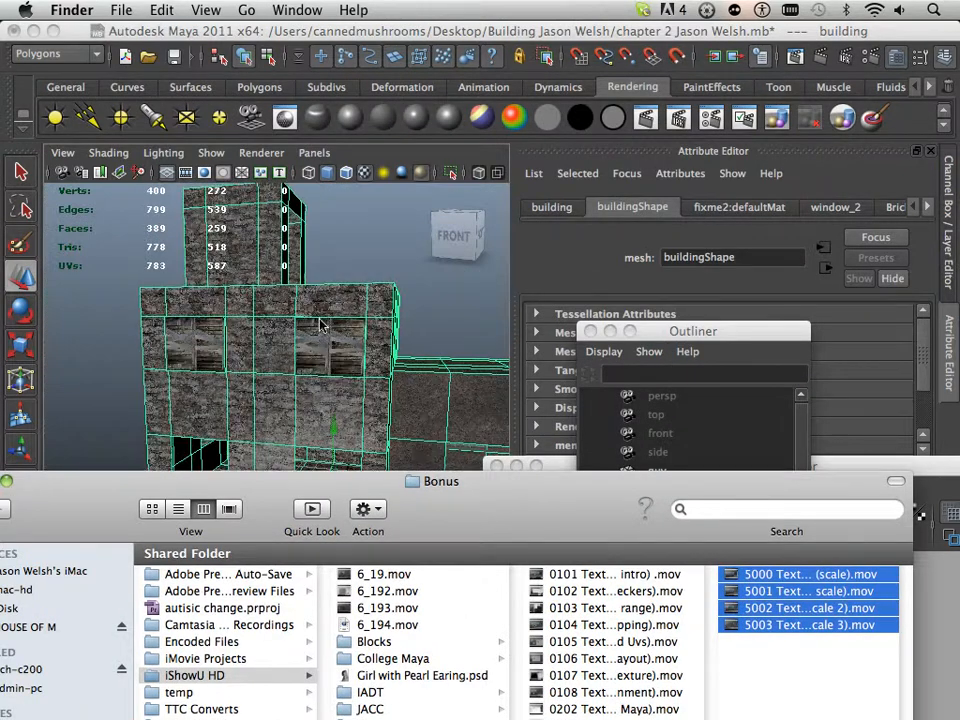
scroll(300, 340, down, 5)
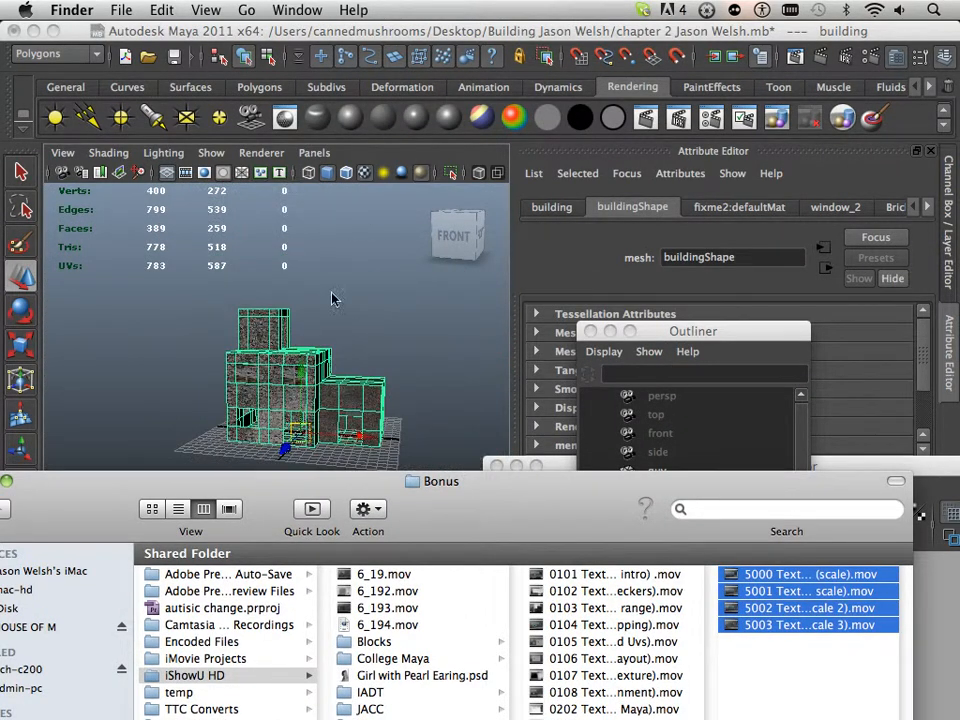
alt+drag(333, 298, 189, 377)
scroll(371, 429, up, 5)
alt+drag(371, 429, 385, 330)
alt+middle_drag(385, 330, 360, 227)
alt+drag(360, 227, 283, 272)
alt+middle_drag(283, 272, 240, 395)
alt+drag(240, 395, 137, 371)
scroll(262, 402, up, 5)
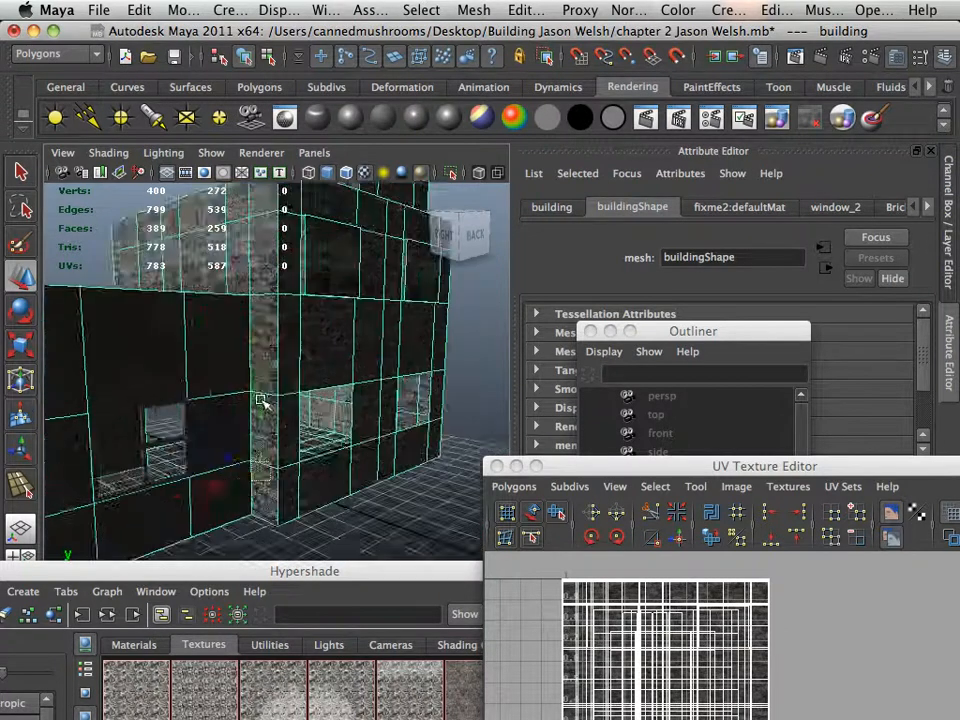
alt+middle_drag(262, 402, 326, 283)
alt+drag(326, 283, 268, 341)
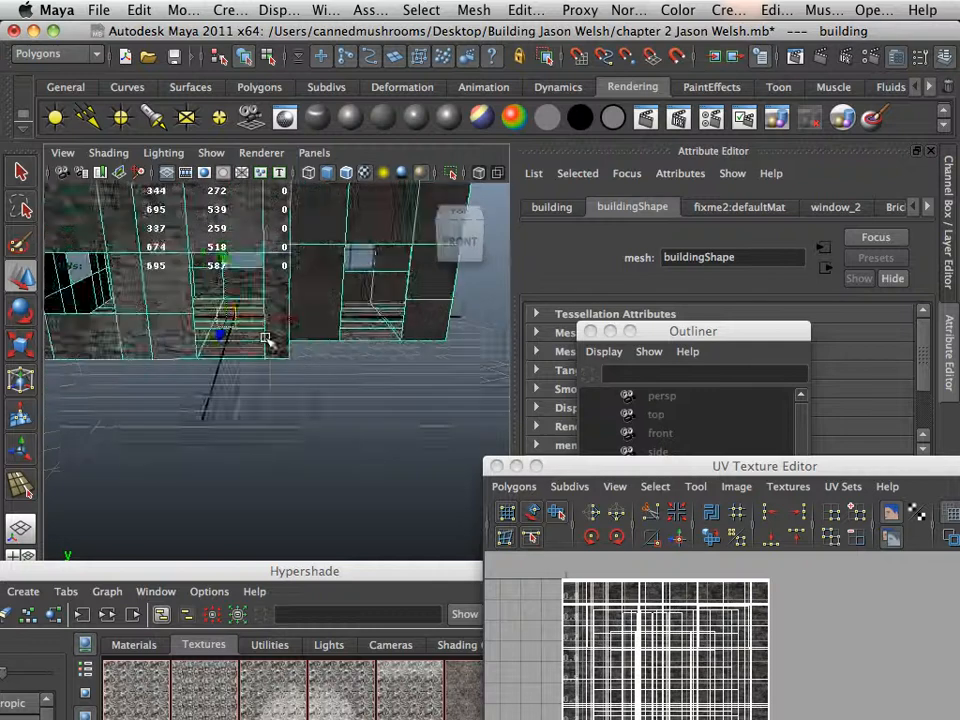
- Compare the brick scale across the building's outer walls and corners, including the facade with the boarded windows
alt+middle_drag(266, 340, 392, 452)
alt+drag(392, 452, 403, 407)
alt+middle_drag(242, 431, 252, 427)
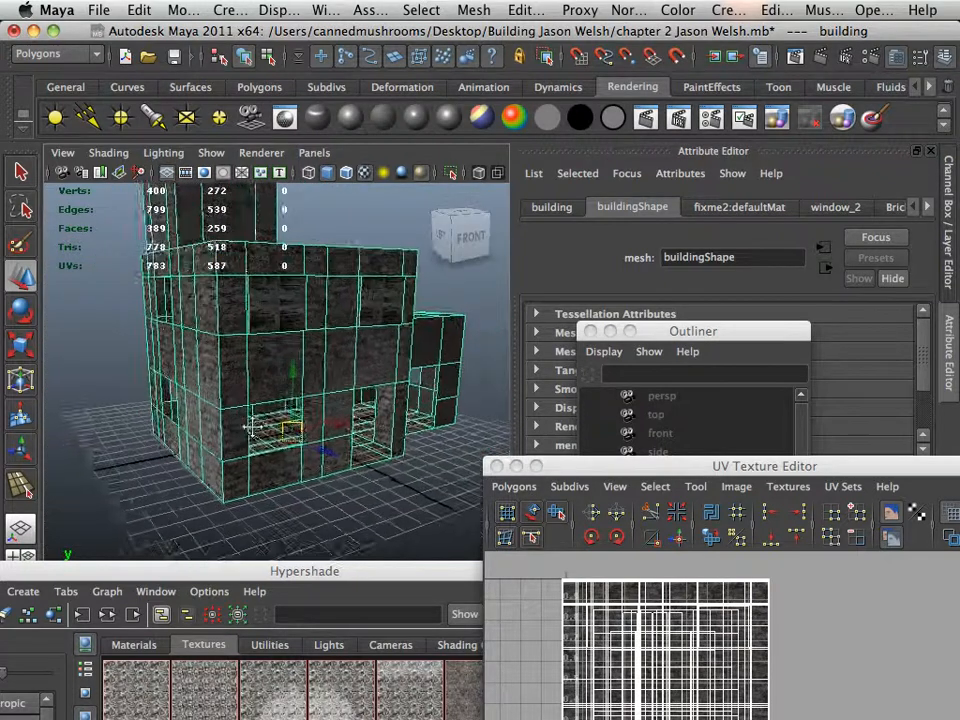
alt+drag(252, 427, 343, 409)
alt+right_drag(343, 409, 336, 422)
alt+drag(336, 422, 436, 400)
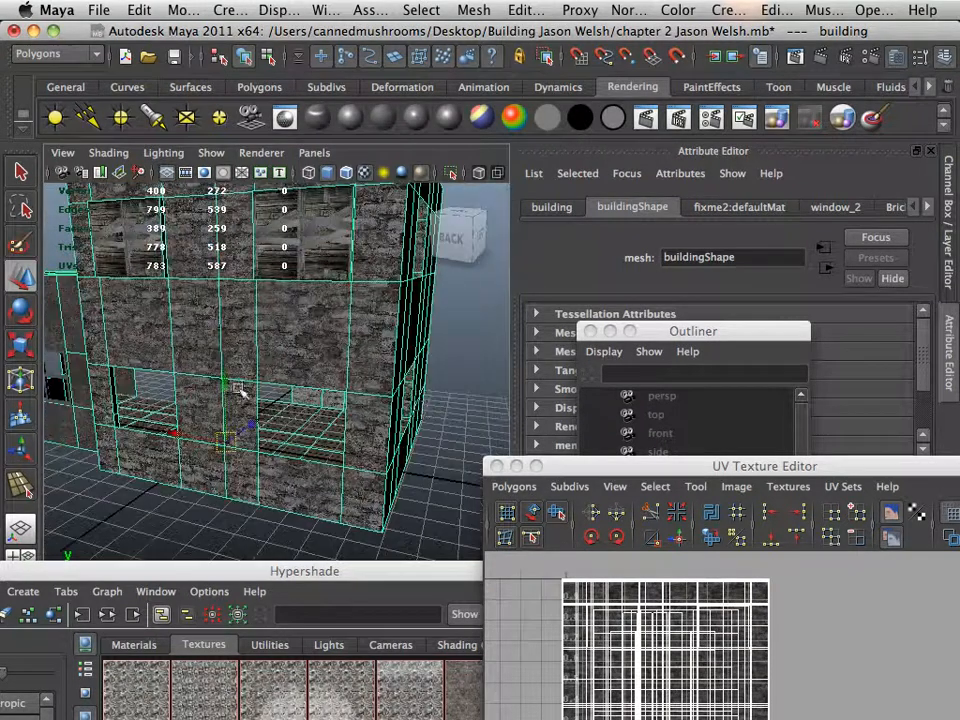
alt+drag(240, 391, 418, 392)
alt+right_drag(130, 388, 184, 379)
alt+drag(184, 379, 375, 356)
alt+right_drag(375, 356, 210, 345)
alt+drag(210, 345, 388, 353)
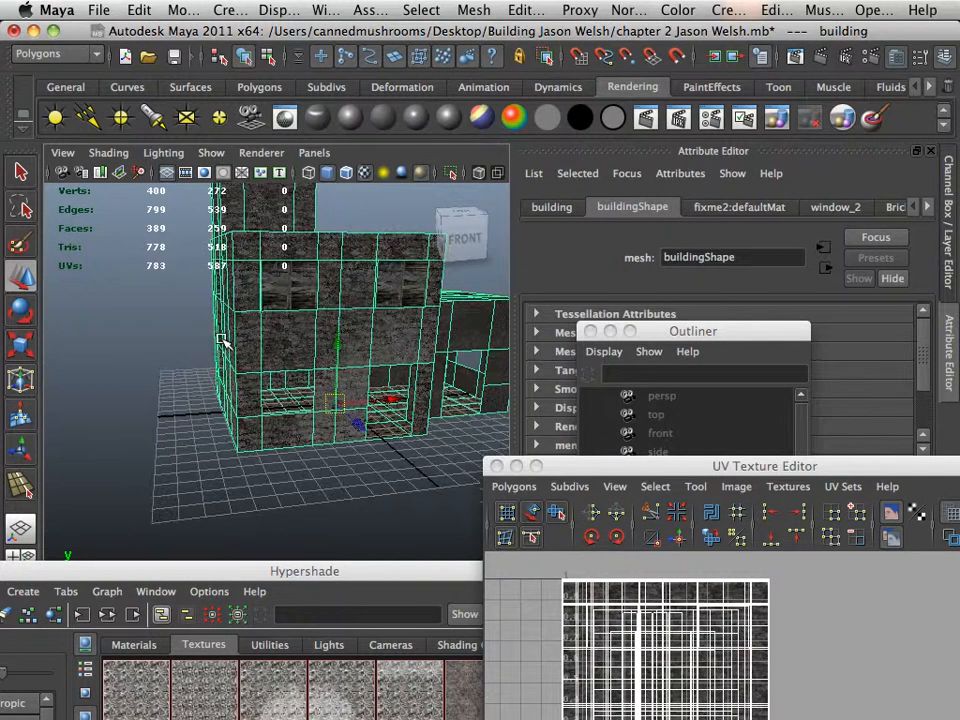
alt+drag(222, 340, 238, 372)
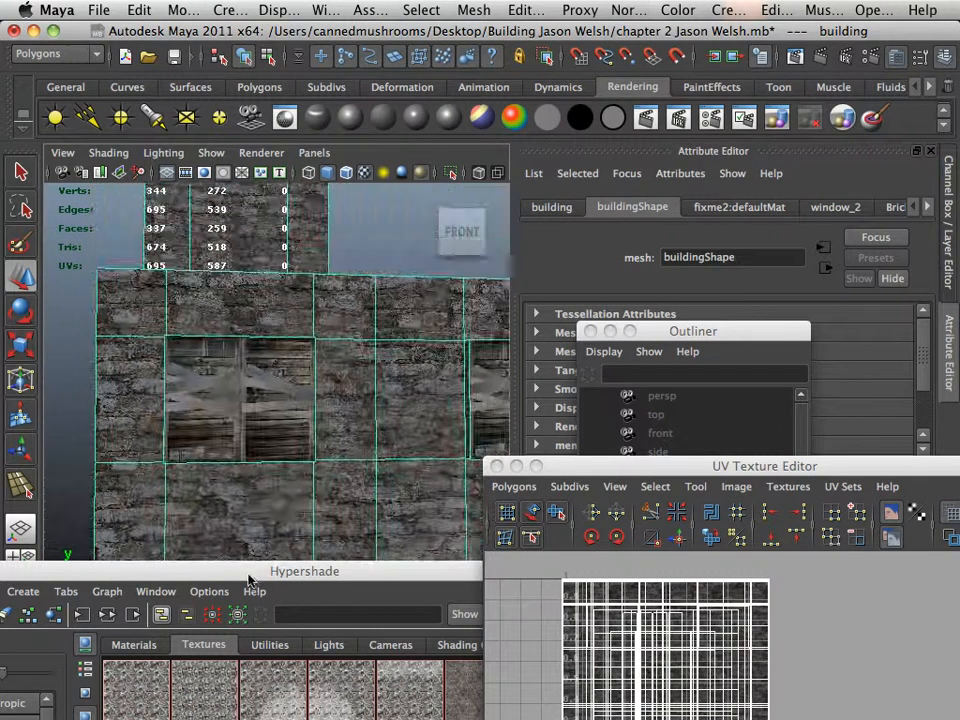
- Inspect the brick texture around the boarded windows, on the adjoining side wall and beside the lower window openings
scroll(236, 452, up, 5)
scroll(233, 460, down, 7)
alt+drag(126, 438, 298, 456)
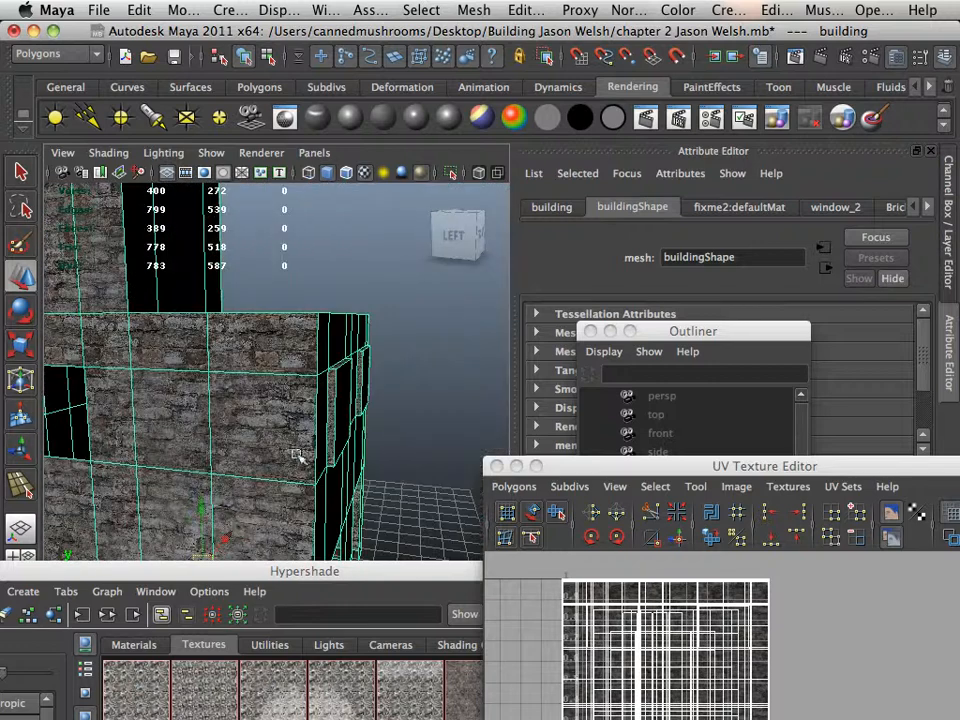
alt+middle_drag(200, 434, 342, 430)
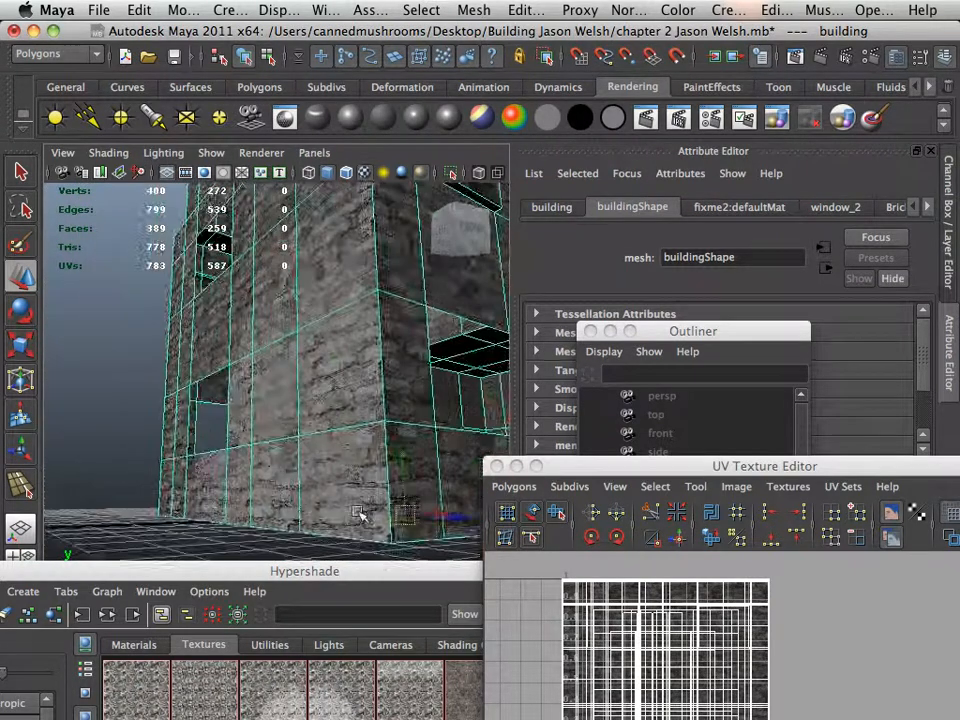
alt+right_drag(262, 501, 349, 517)
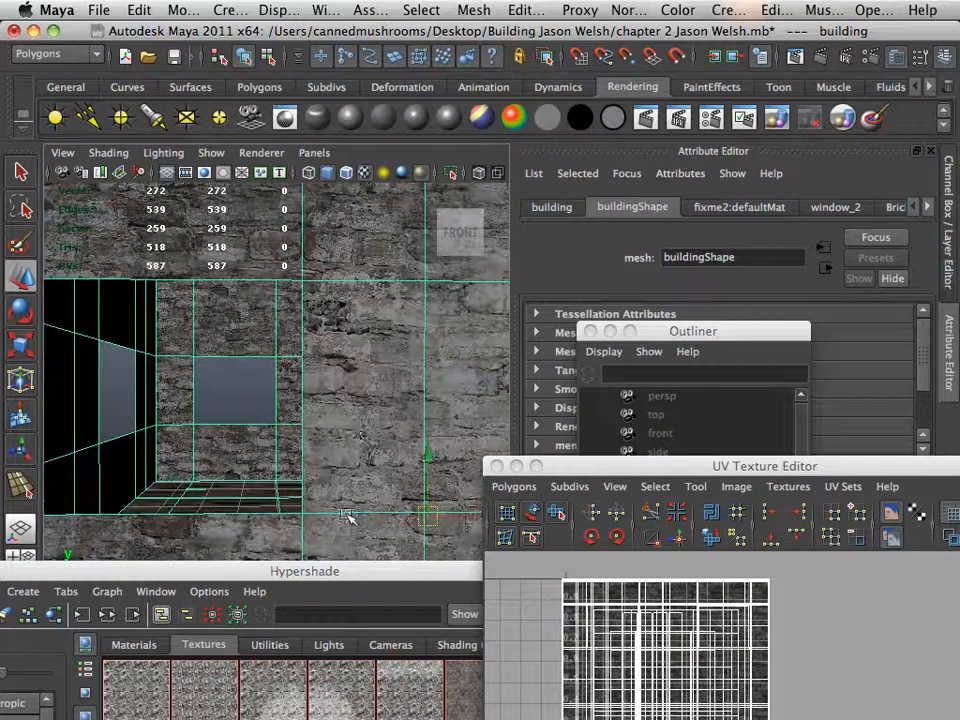
alt+drag(388, 428, 234, 438)
alt+drag(313, 439, 342, 511)
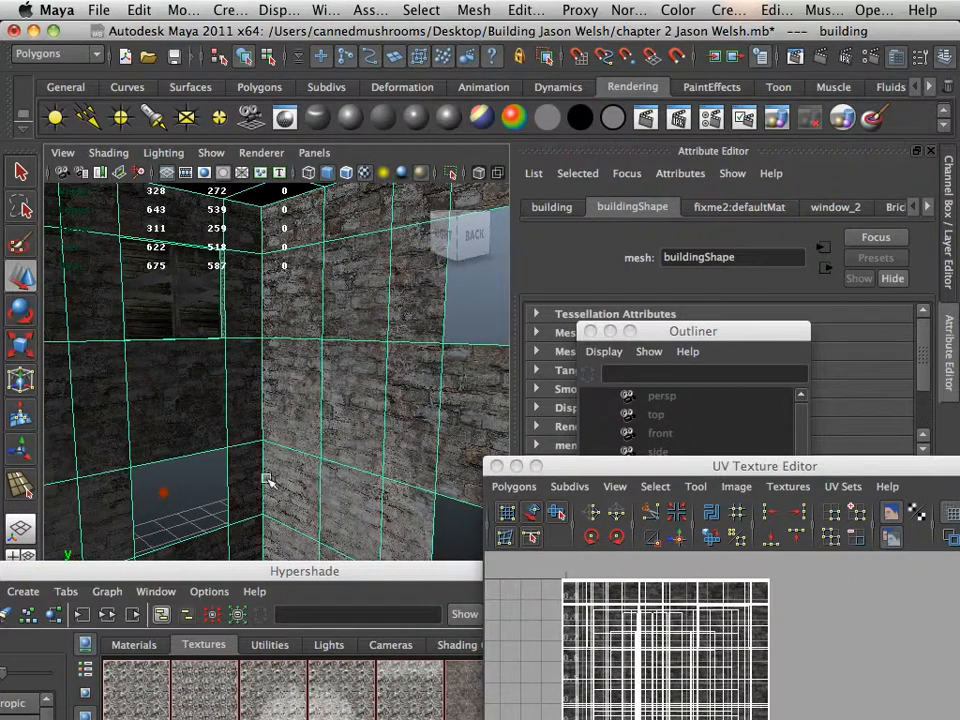
- Examine the brick texture's close-up detail and scale in the interior corner and along the walls beneath the boarded windows
alt+drag(267, 480, 336, 484)
alt+right_drag(368, 486, 330, 486)
alt+middle_drag(330, 486, 279, 415)
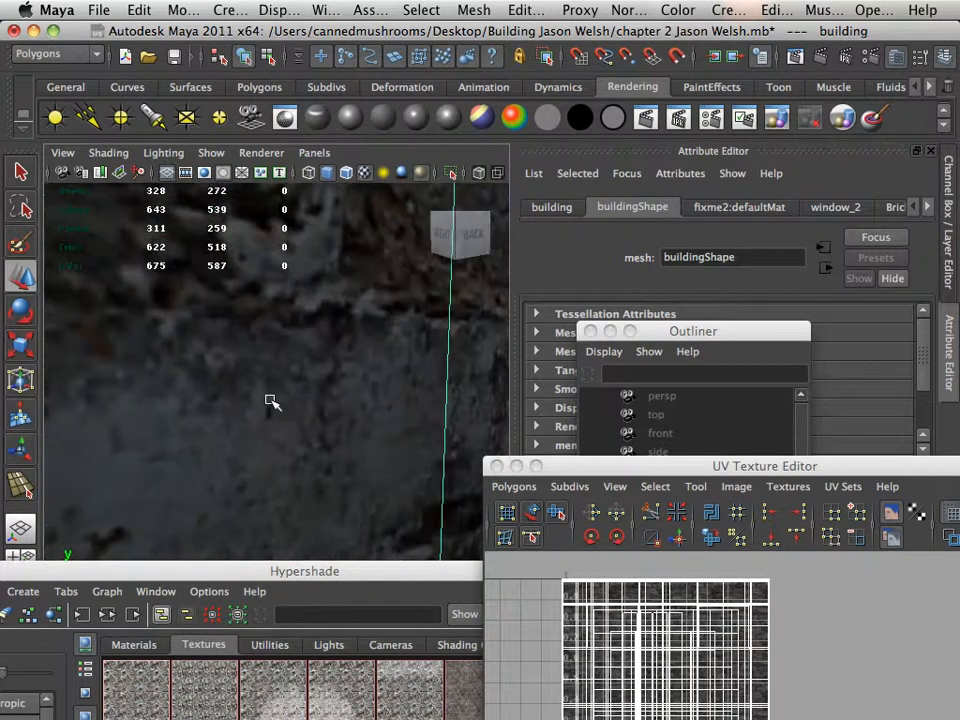
alt+right_drag(271, 401, 362, 426)
alt+drag(362, 426, 348, 412)
alt+middle_drag(186, 396, 424, 448)
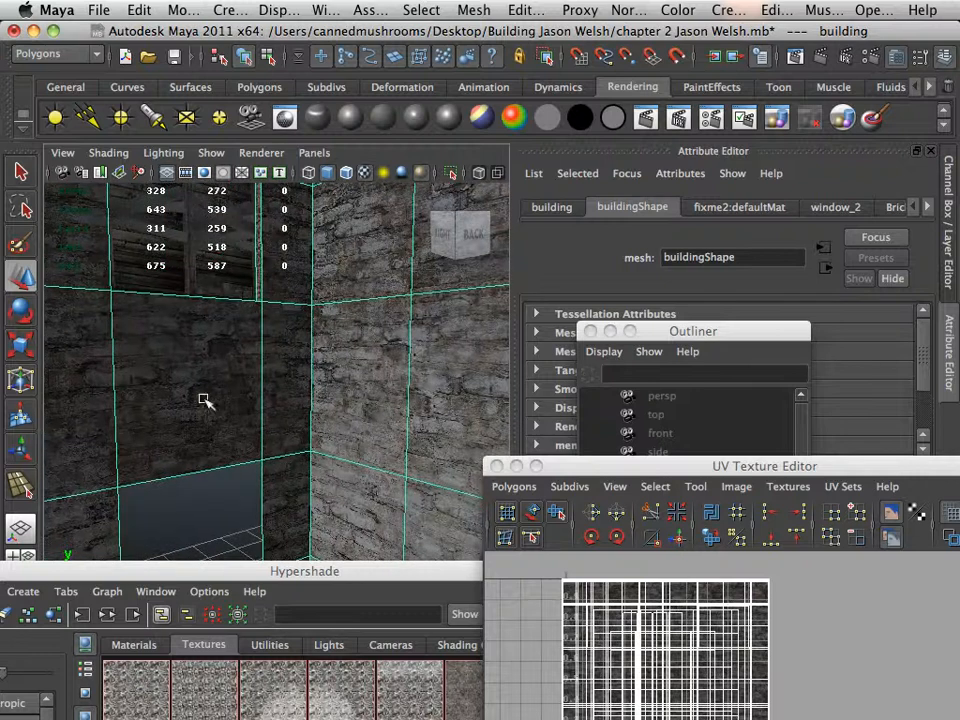
alt+middle_drag(203, 400, 276, 482)
alt+drag(276, 482, 439, 467)
alt+middle_drag(439, 467, 163, 452)
alt+drag(163, 452, 408, 425)
alt+middle_drag(408, 425, 210, 418)
alt+right_drag(210, 418, 349, 420)
alt+middle_drag(349, 420, 305, 347)
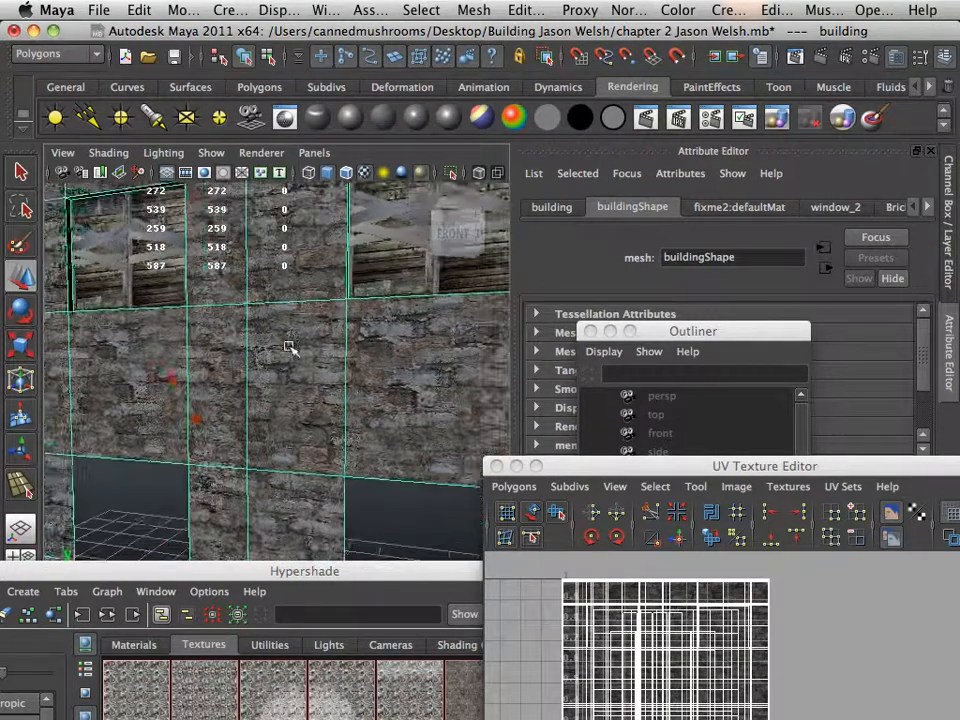
- Compare the interior brick wall with the adjoining rough wall, and check the flat roofs and front facade outside
alt+drag(289, 347, 283, 405)
alt+right_drag(293, 385, 189, 341)
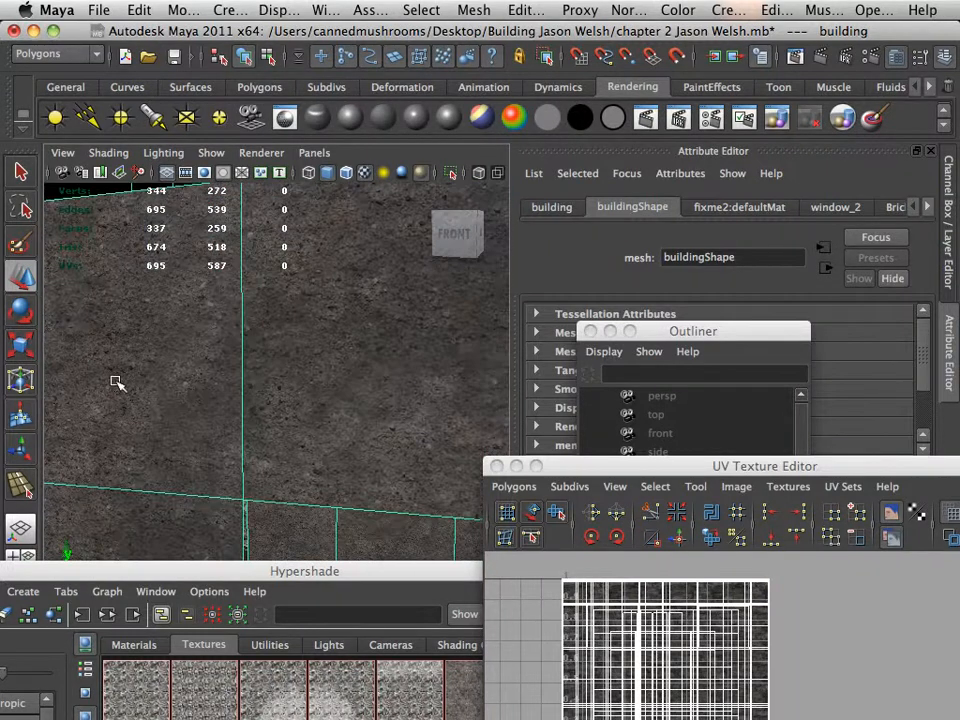
alt+drag(317, 440, 256, 423)
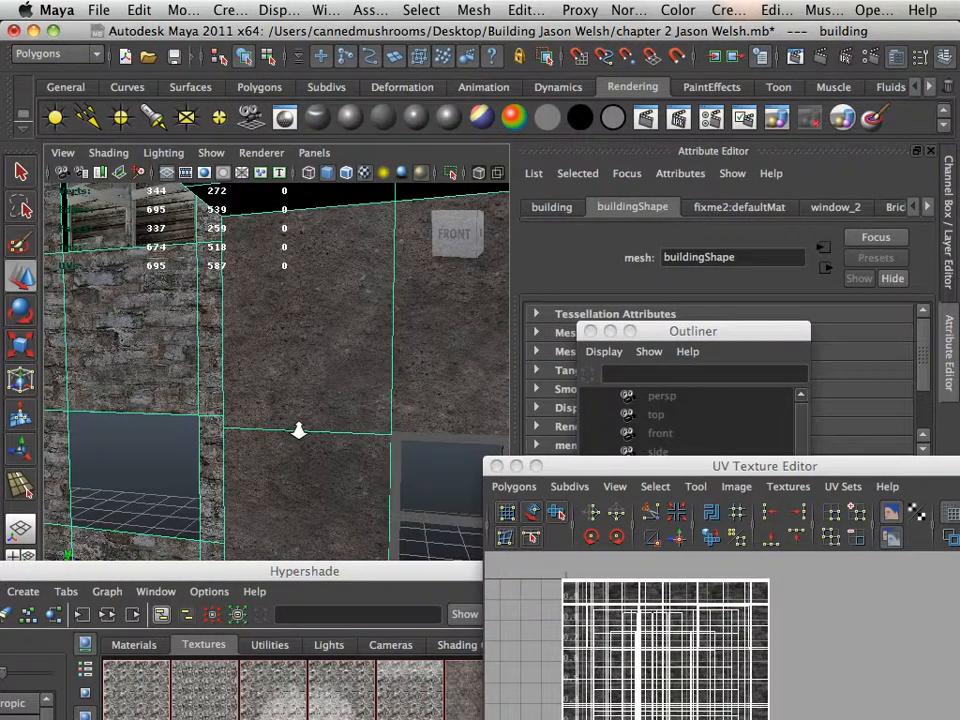
alt+right_drag(60, 376, 38, 372)
alt+middle_drag(52, 372, 225, 372)
alt+drag(225, 372, 120, 411)
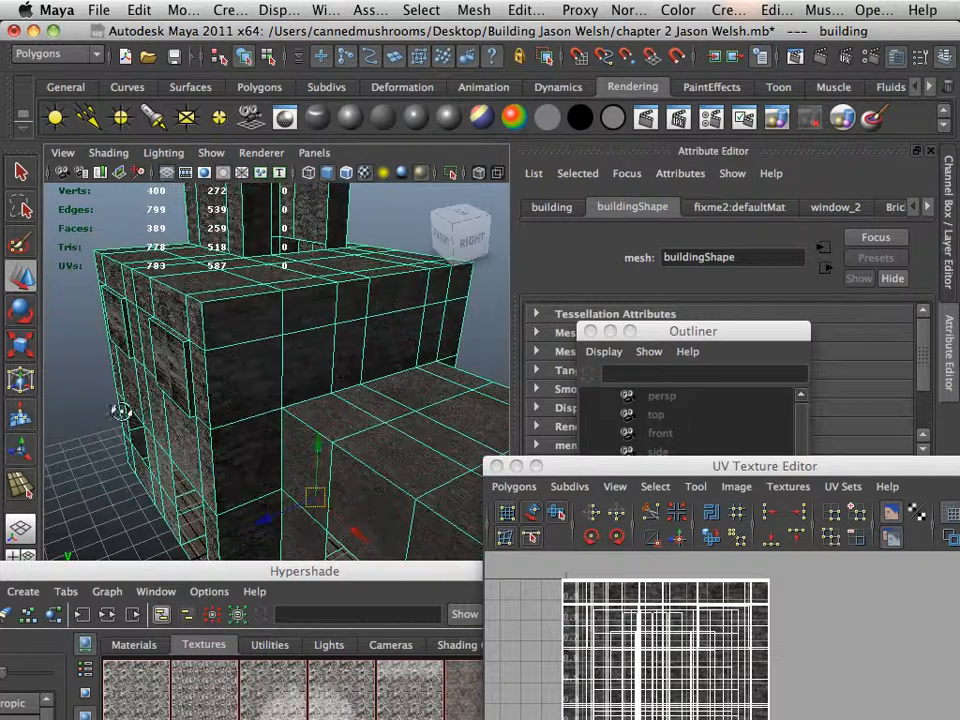
mouse_move(168, 437)
alt+mouse_down()
mouse_move(133, 482)
mouse_move(158, 456)
alt+mouse_up()
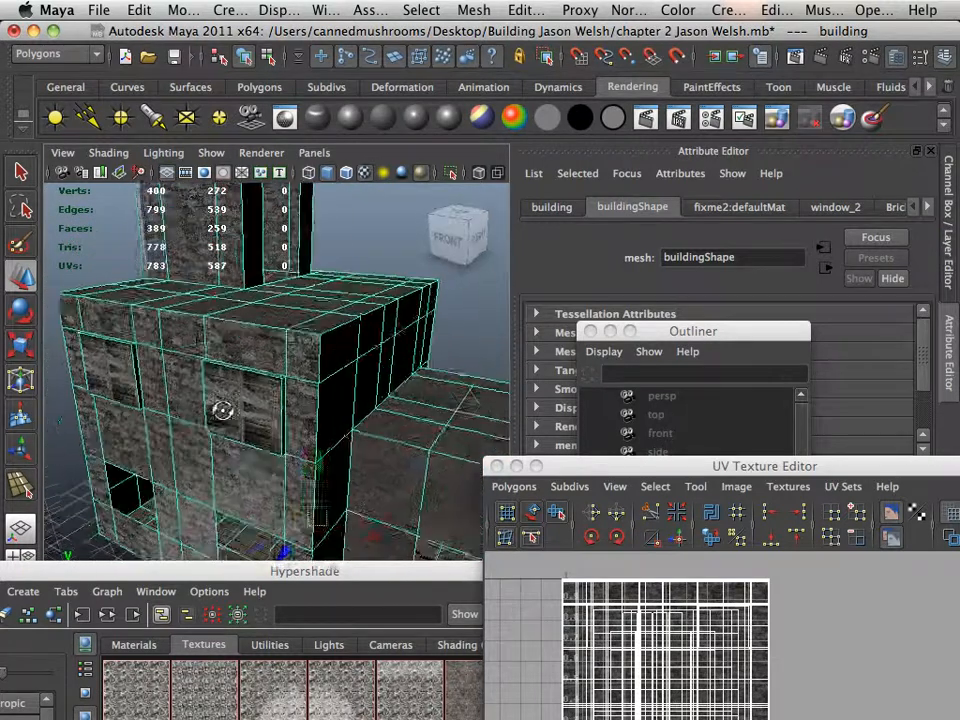
alt+drag(222, 410, 230, 377)
scroll(212, 368, up, 4)
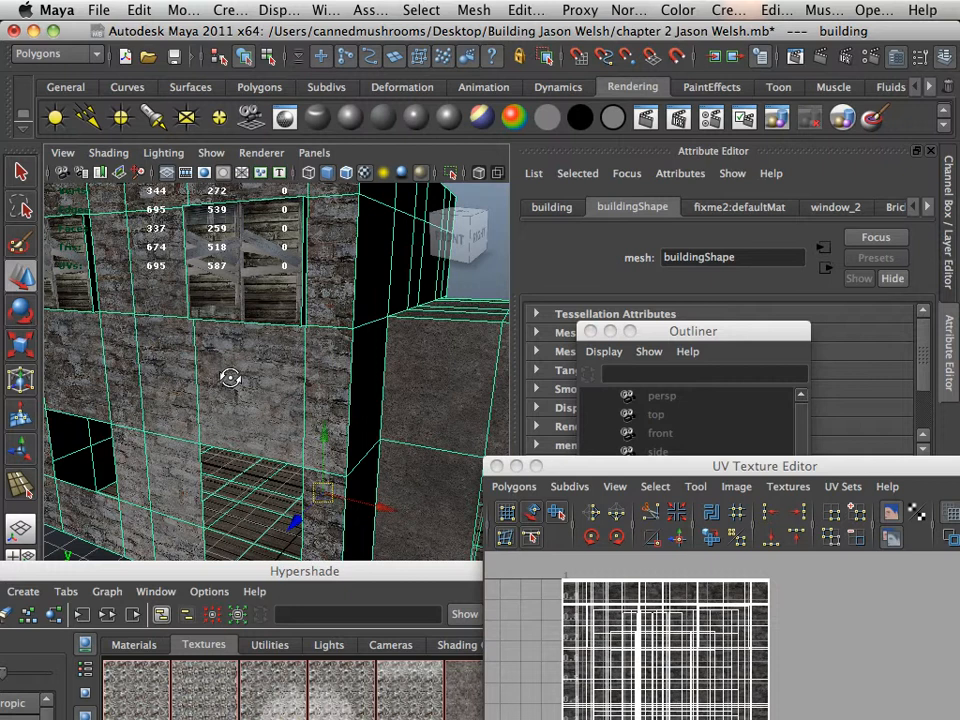
- Check the brick texture's match across the interior corner and the back wall between the window openings
alt+right_drag(207, 372, 418, 467)
alt+drag(304, 426, 242, 419)
alt+drag(407, 416, 242, 411)
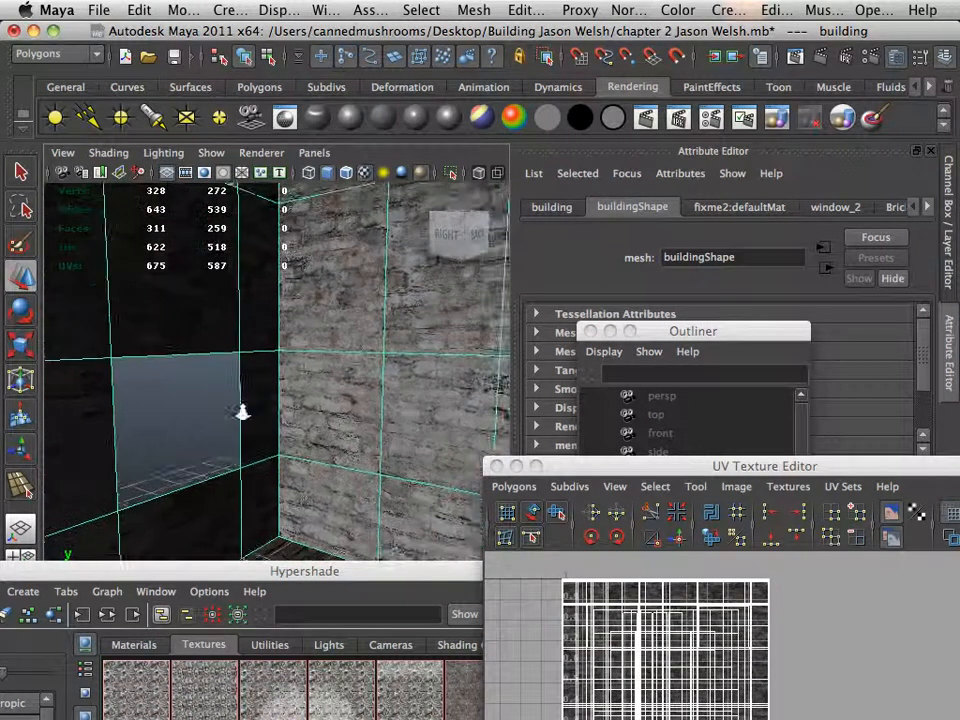
alt+right_drag(242, 411, 299, 415)
alt+middle_drag(299, 415, 394, 414)
alt+drag(394, 414, 302, 416)
alt+right_drag(302, 416, 225, 401)
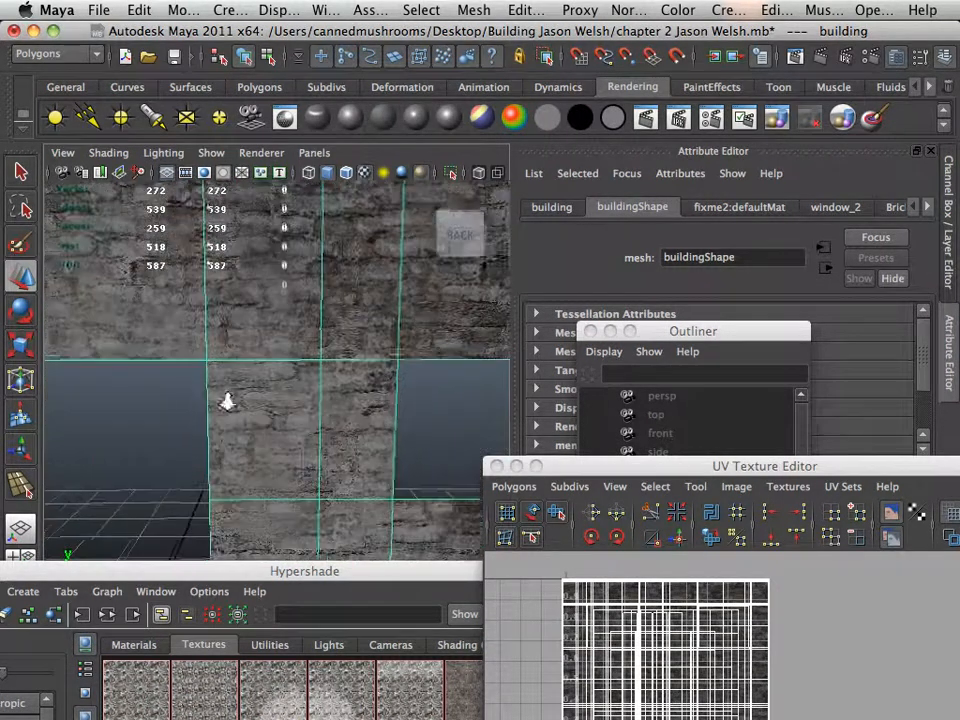